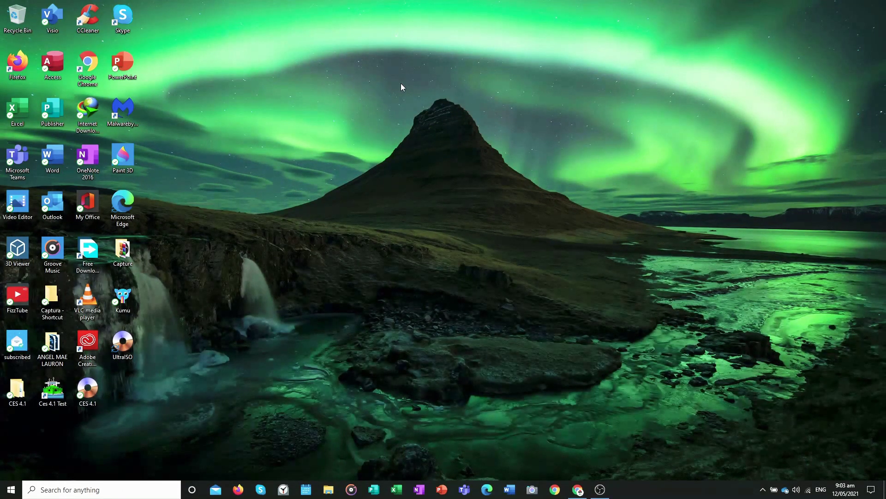
right_click(396, 66)
left_click(427, 106)
right_click(364, 51)
left_click(394, 92)
right_click(375, 52)
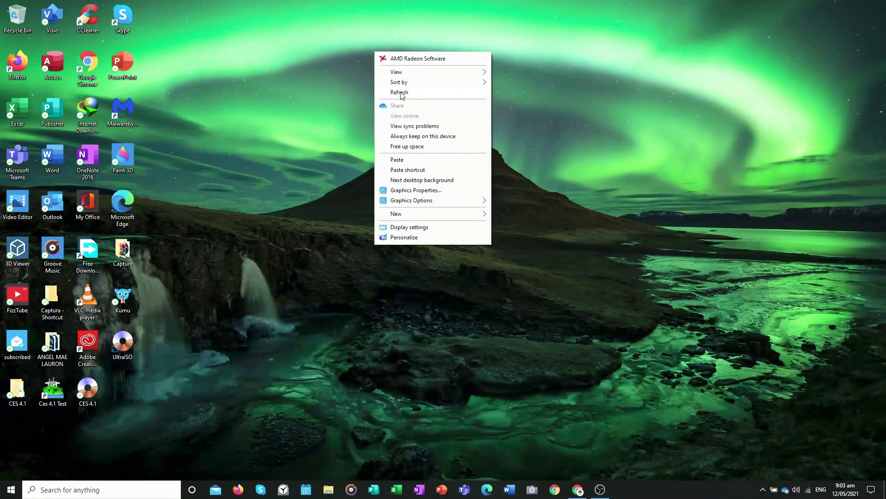
left_click(397, 92)
right_click(374, 45)
left_click(402, 86)
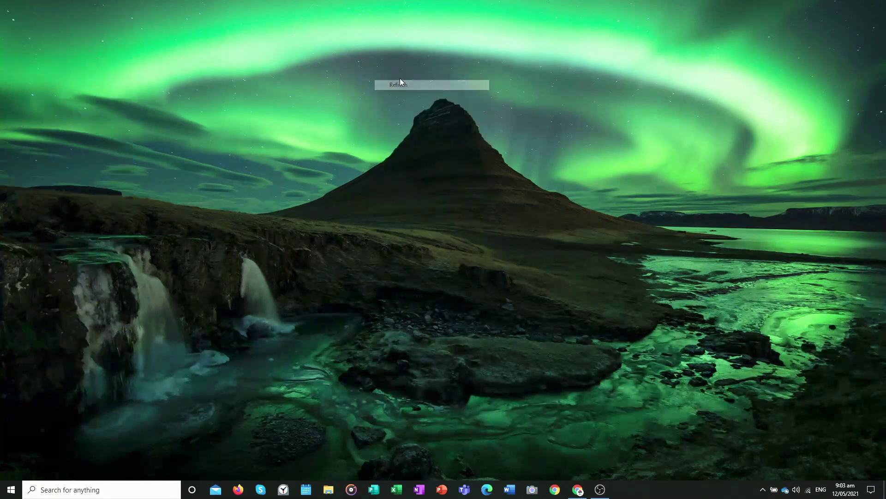
right_click(379, 52)
left_click(403, 93)
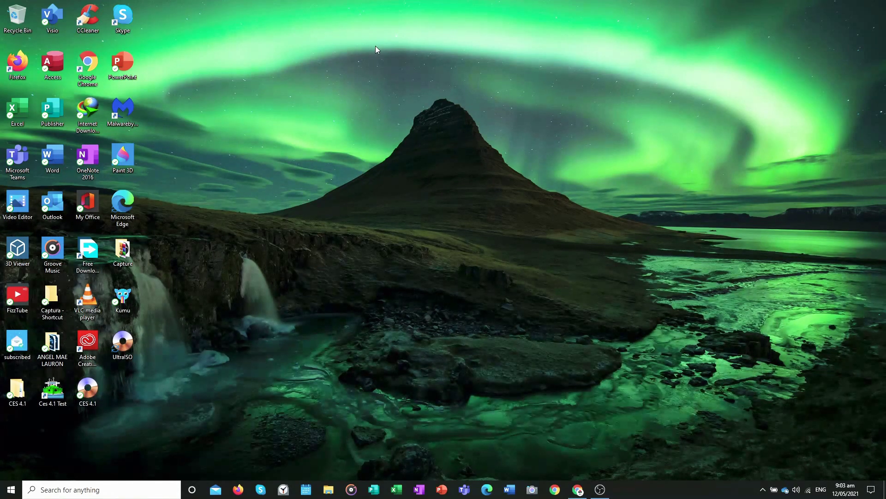
right_click(376, 41)
left_click(401, 78)
Find and open Windows Security, then bring up the management page for the virus and threat protection settings.
left_click(94, 492)
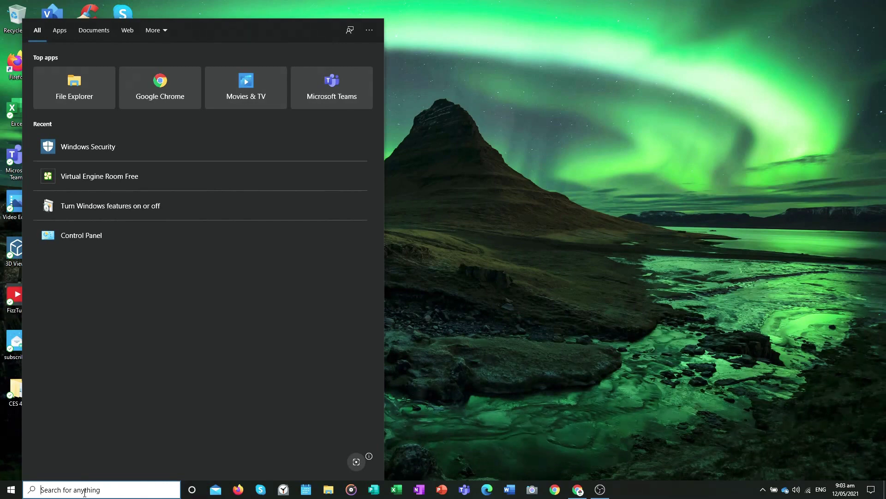
type("window")
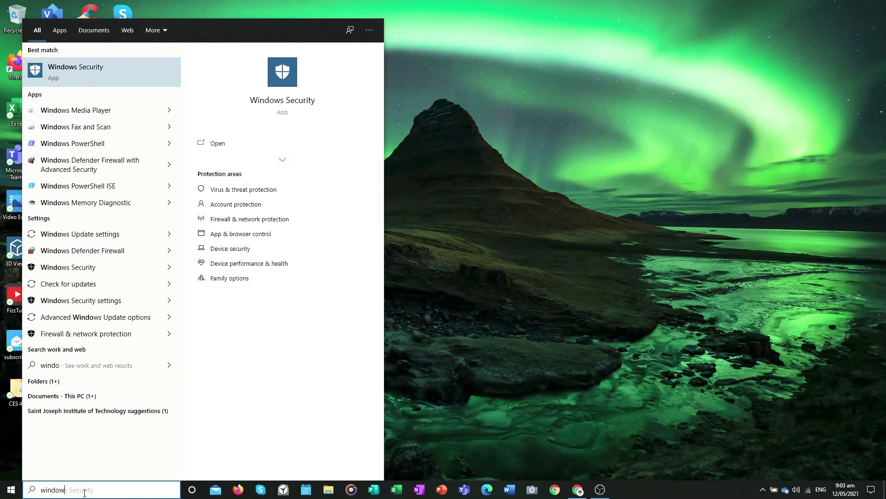
type("s")
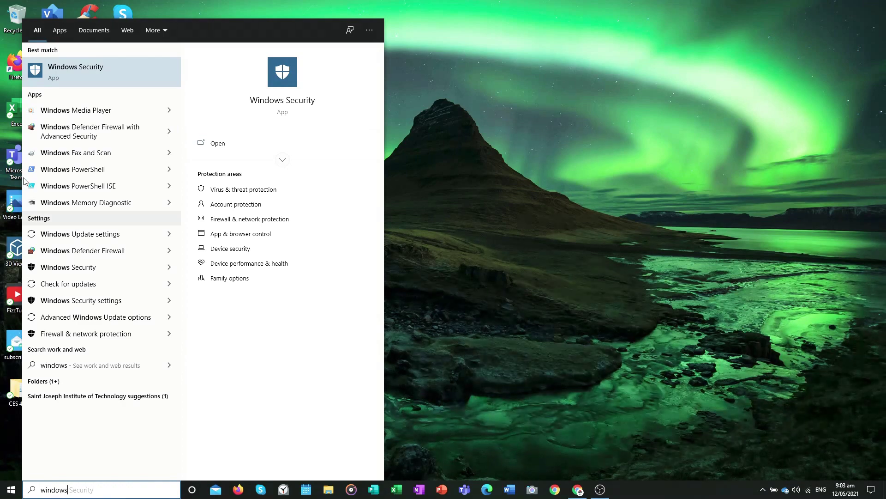
left_click(89, 78)
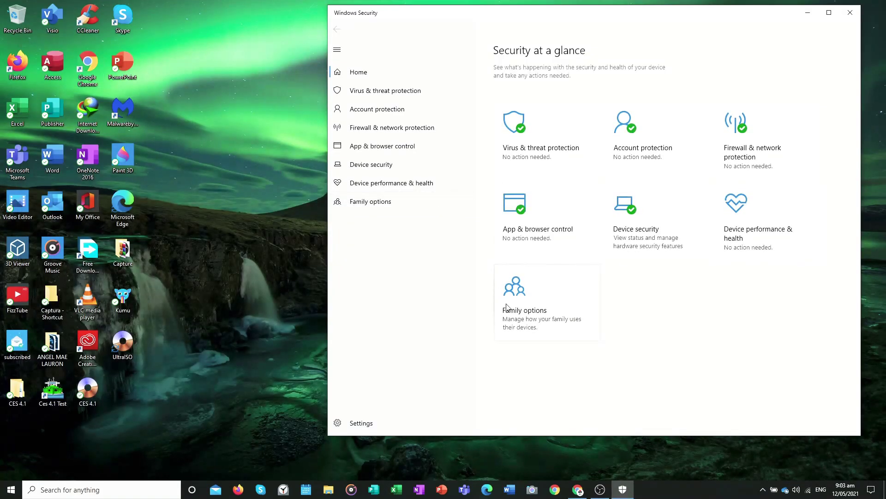
left_click(541, 141)
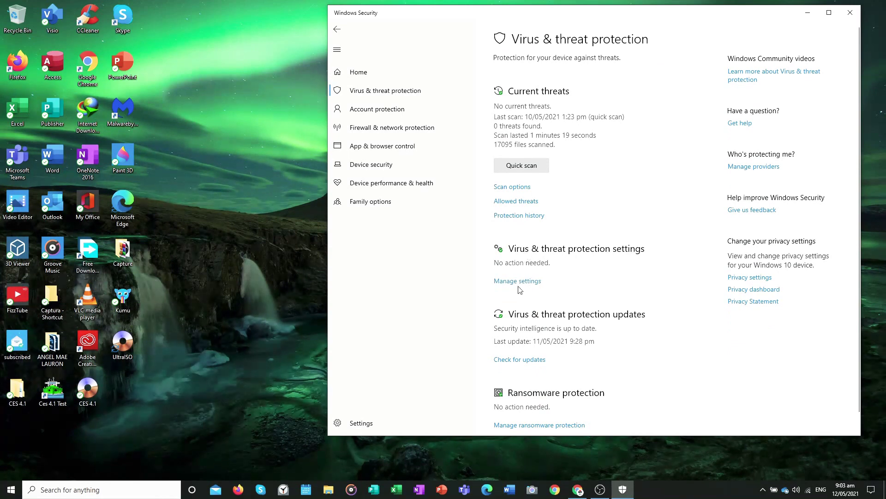
left_click(517, 283)
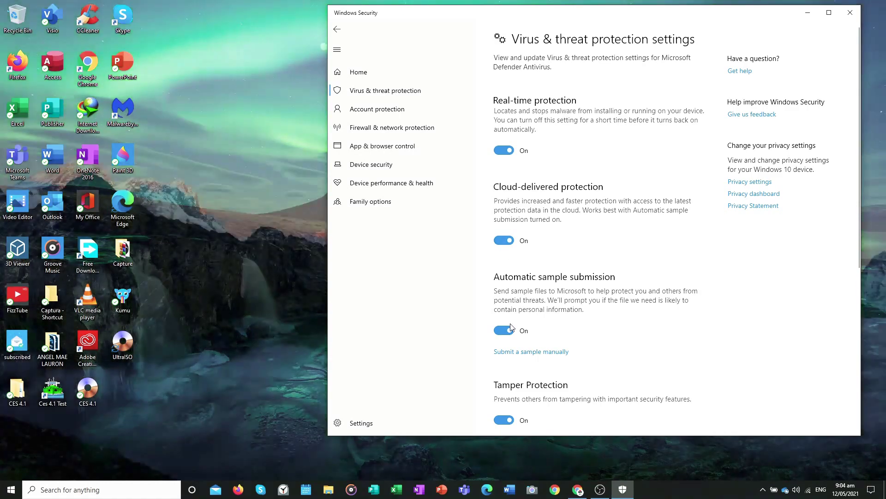
Turn off Real-time protection, Cloud-delivered protection, Automatic sample submission and Tamper Protection.
left_click(504, 150)
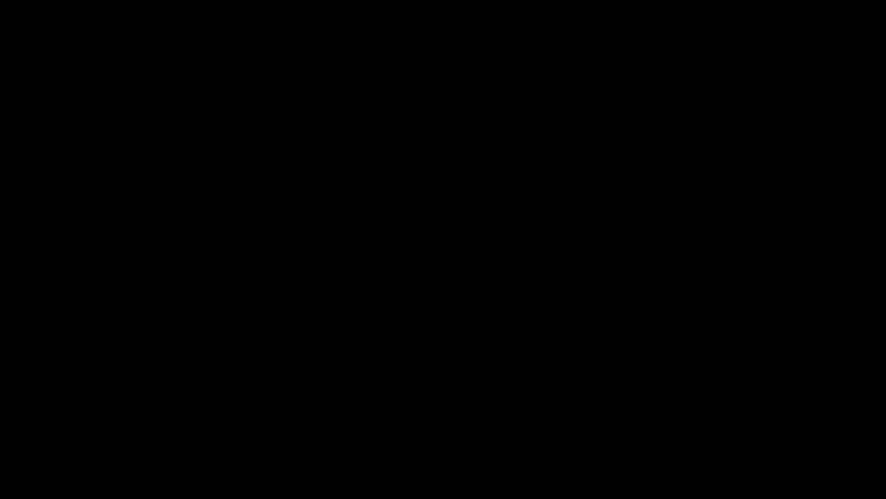
left_click(510, 252)
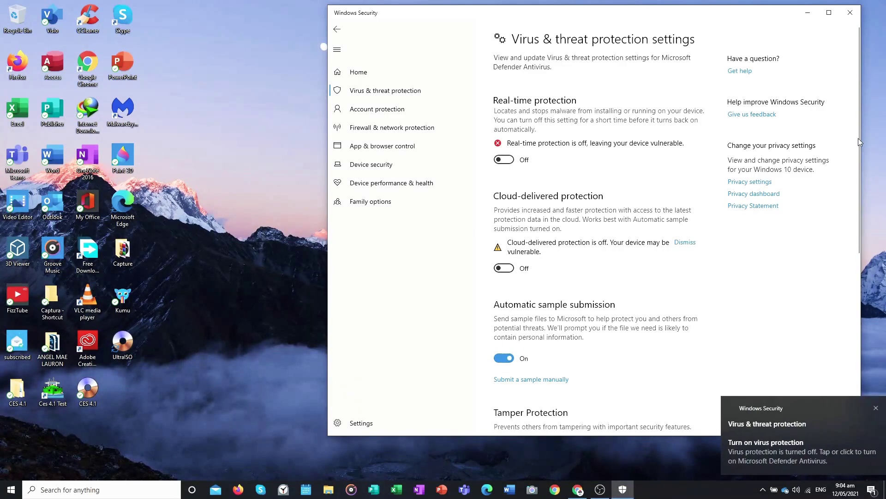
scroll(568, 215, "down", 3)
left_click(505, 219)
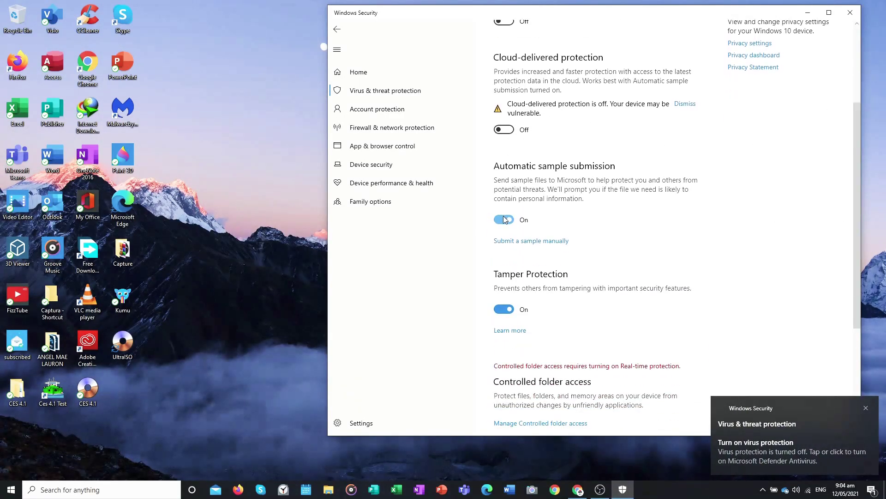
left_click(507, 325)
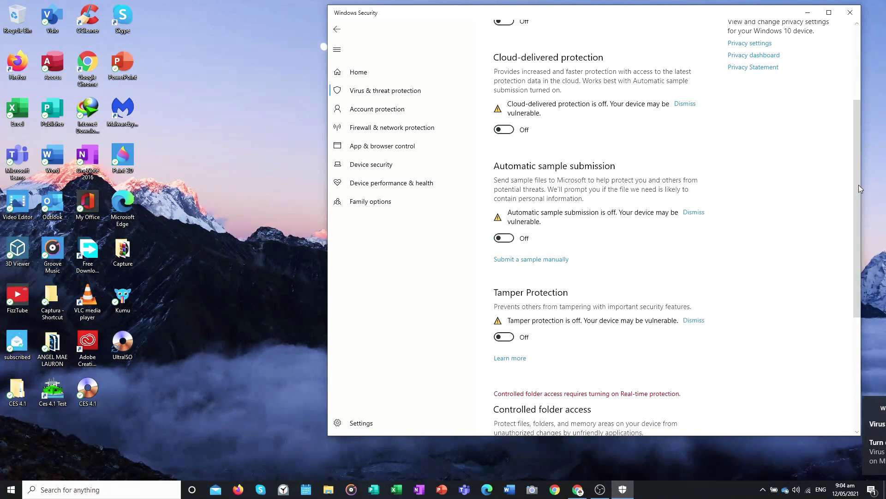
left_click_drag(858, 184, 855, 93)
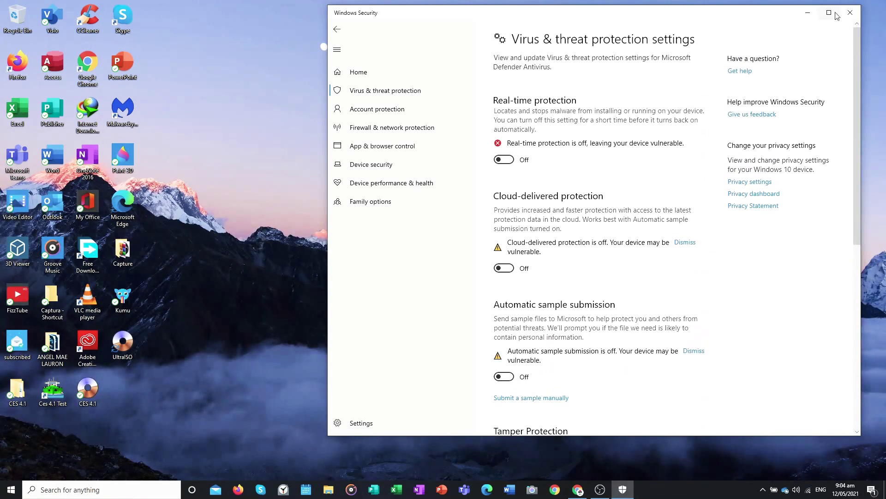
right_click(253, 37)
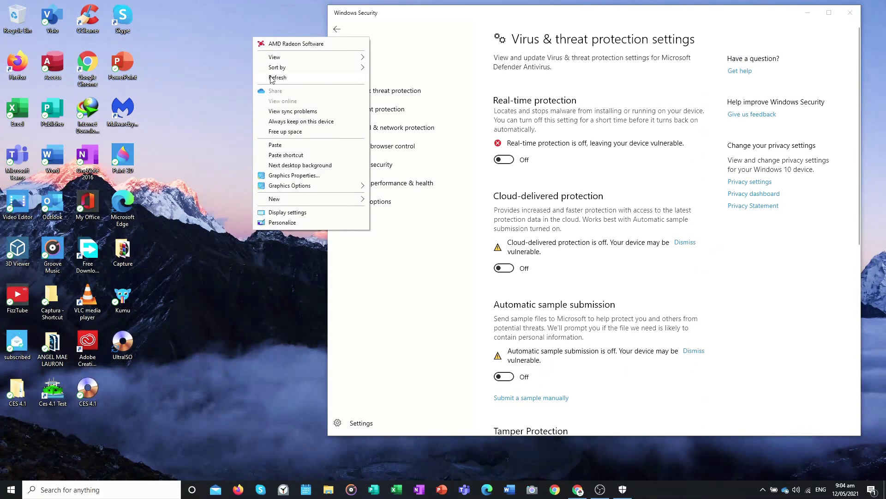
left_click(214, 10)
right_click(213, 9)
key("Escape")
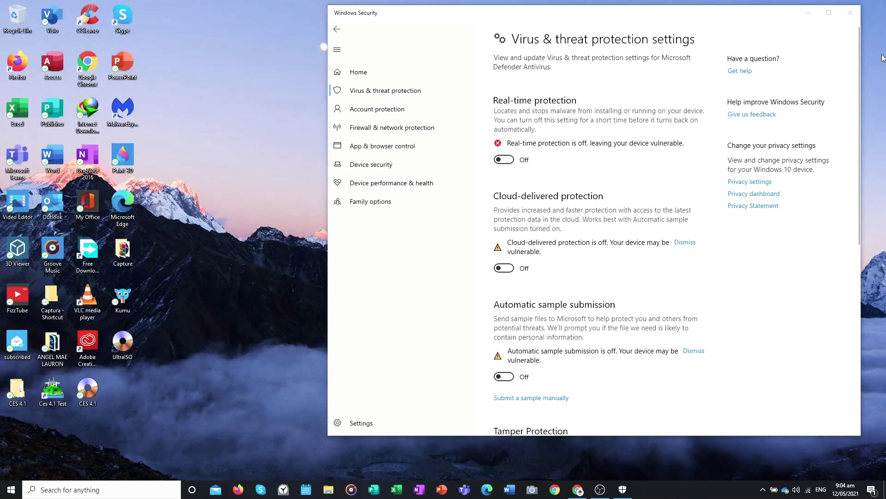
Close Windows Security and switch to the open Google Chrome window.
left_click(851, 15)
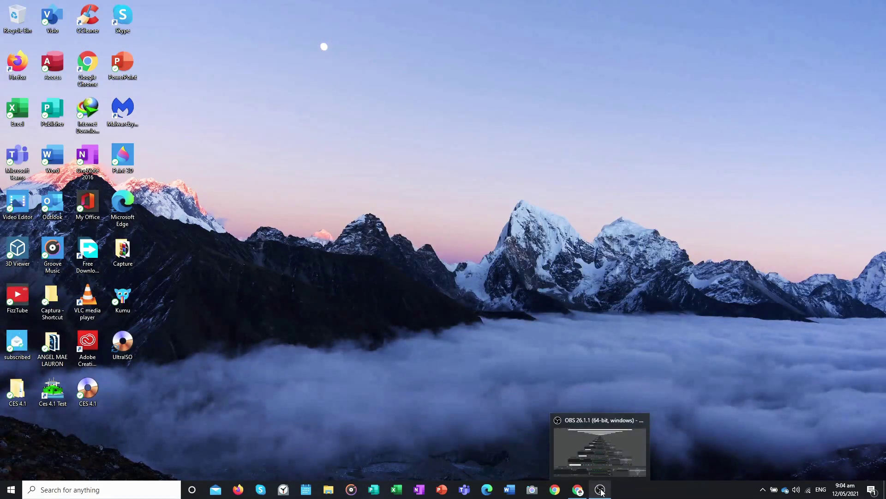
mouse_move(583, 491)
left_click(581, 449)
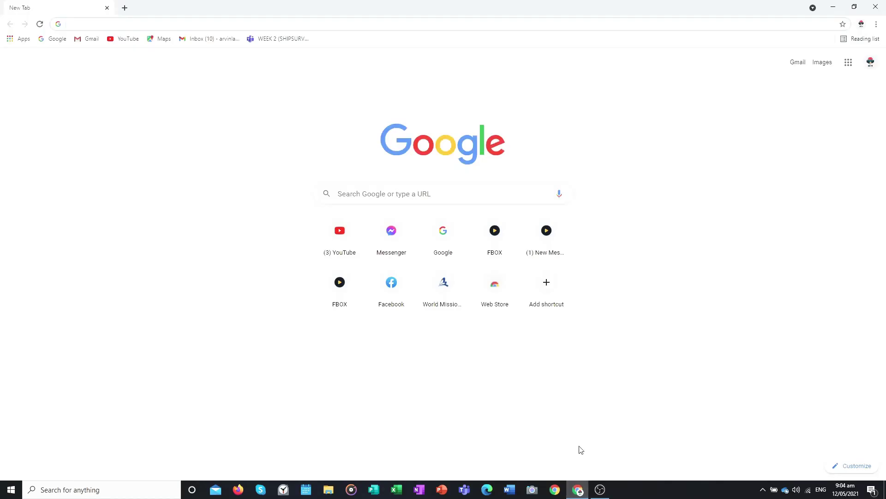
left_click(577, 492)
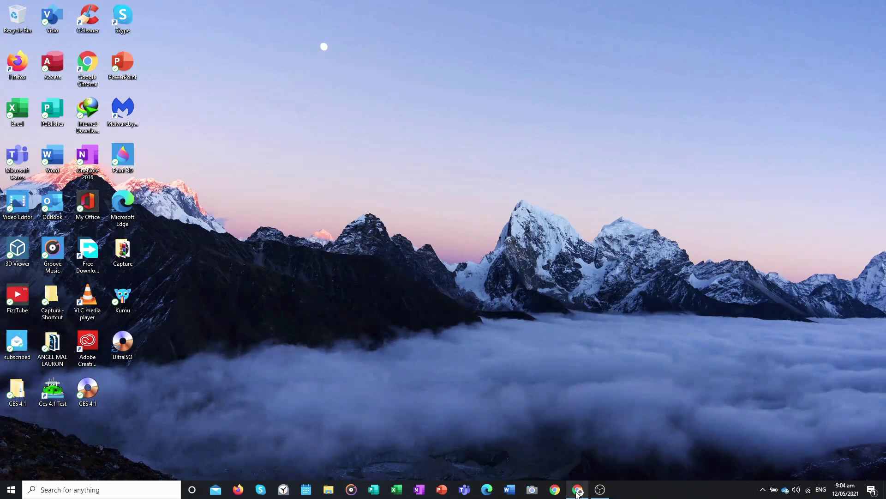
left_click(577, 492)
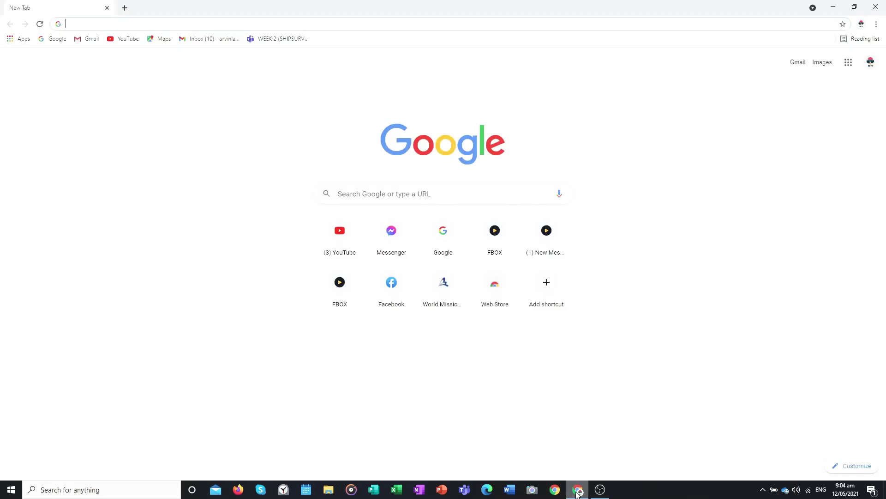
Open YouTube and search for "how to install kongsberg engine room simulator software".
left_click(345, 241)
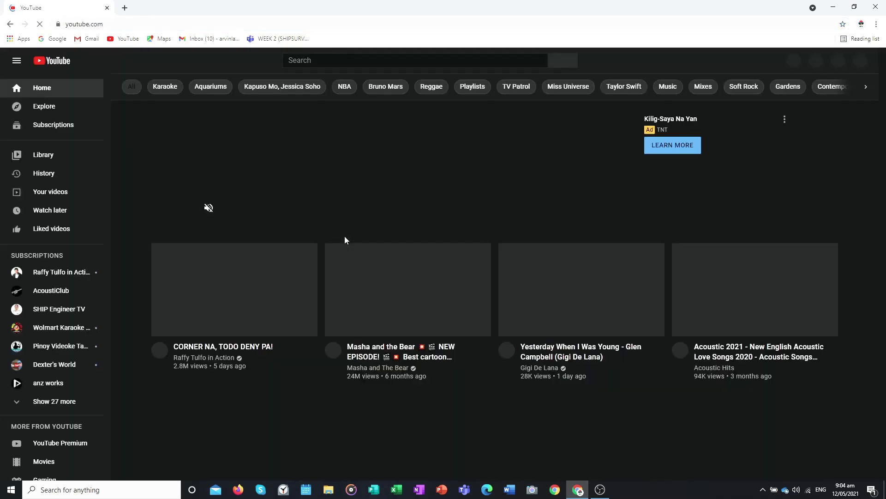
left_click(375, 60)
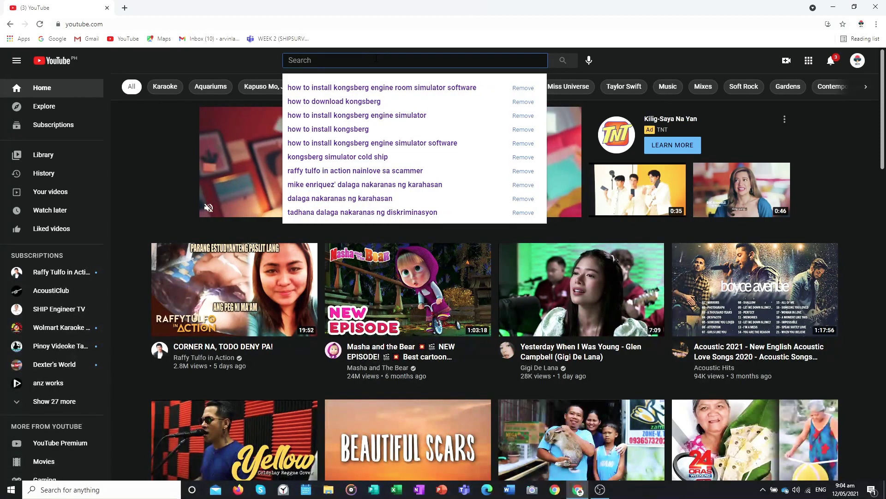
type("how to inst")
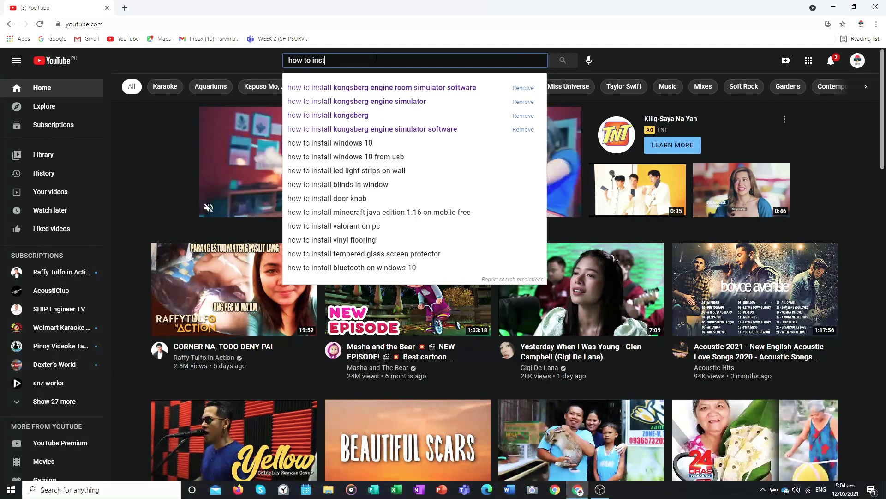
type("all")
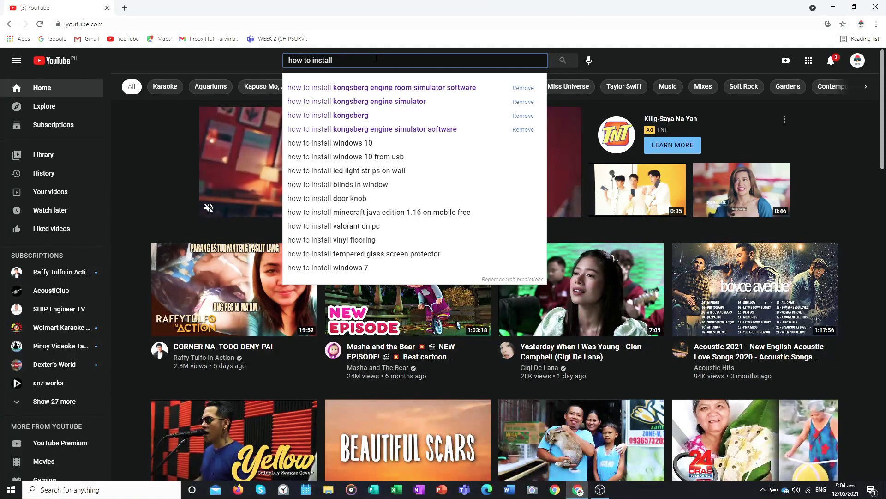
key("Down")
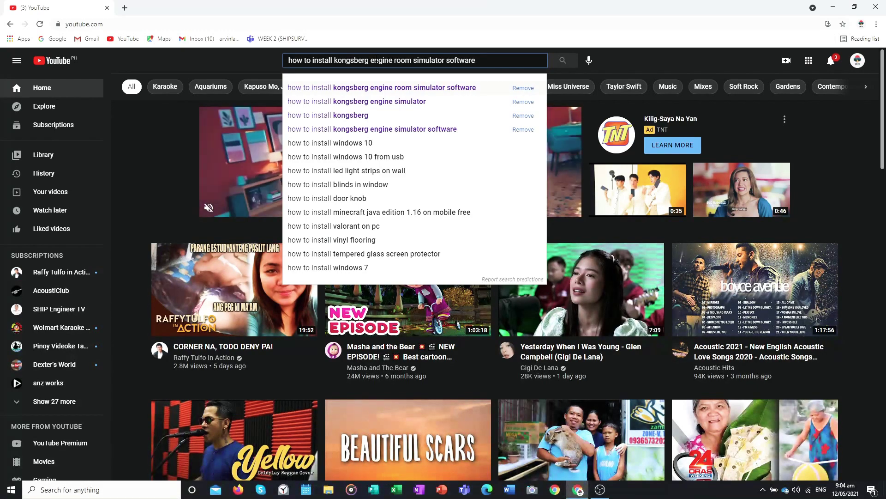
left_click(571, 65)
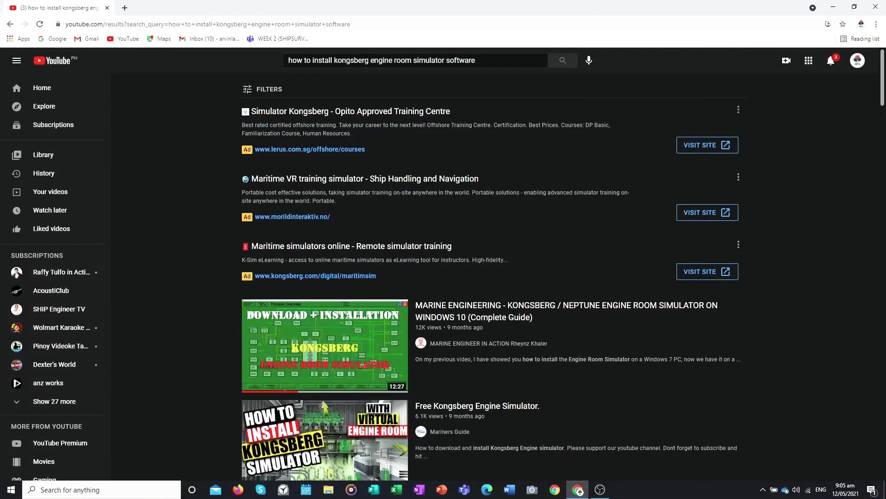
Open SHIP Engineer TV's video "HOW TO INSTALL KONGSBERG ENGINE ROOM SIMULATOR SOFTWARE? VERY EASY JUST FOLLOW THE STEPS" and pause it.
scroll(494, 277, "down", 4)
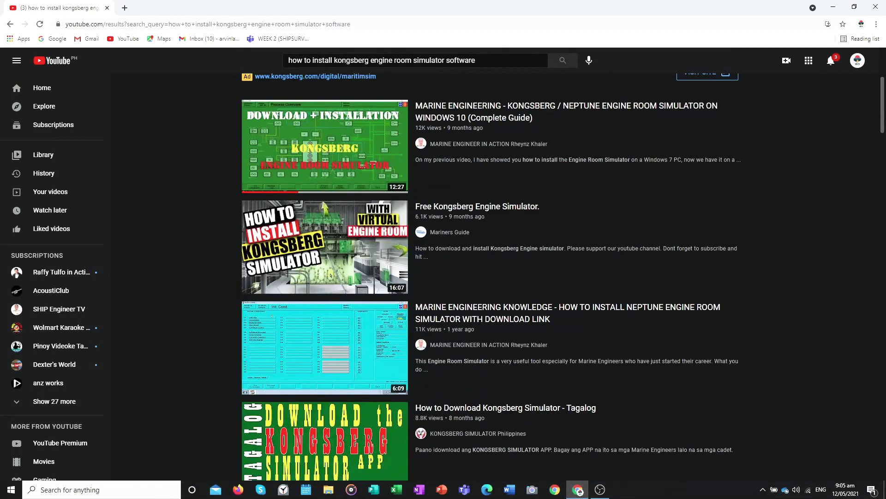
scroll(331, 275, "down", 10)
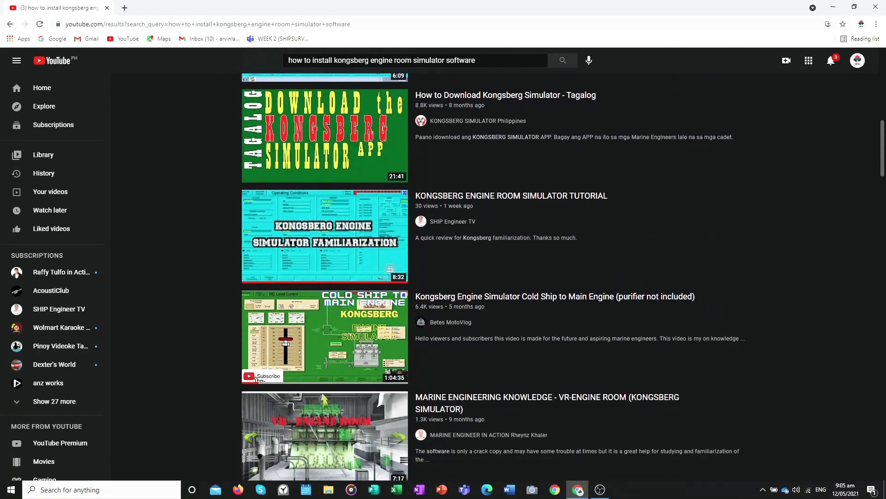
scroll(257, 243, "down", 14)
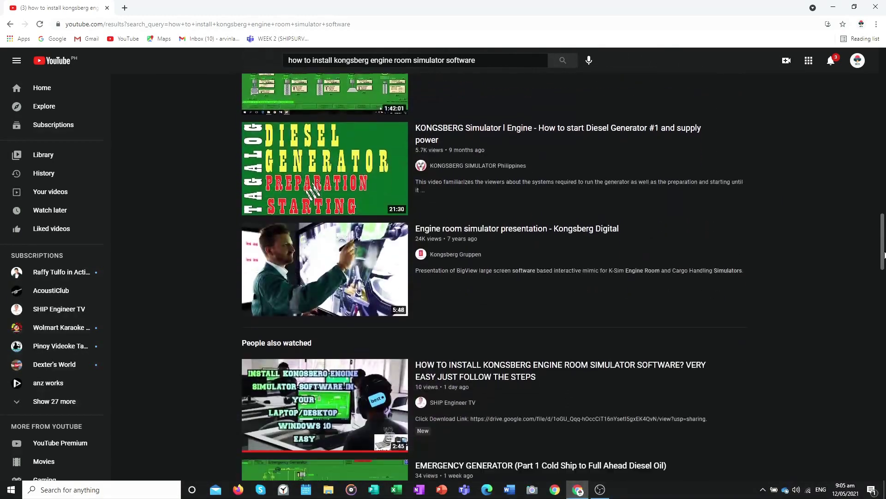
scroll(885, 265, "down", 1)
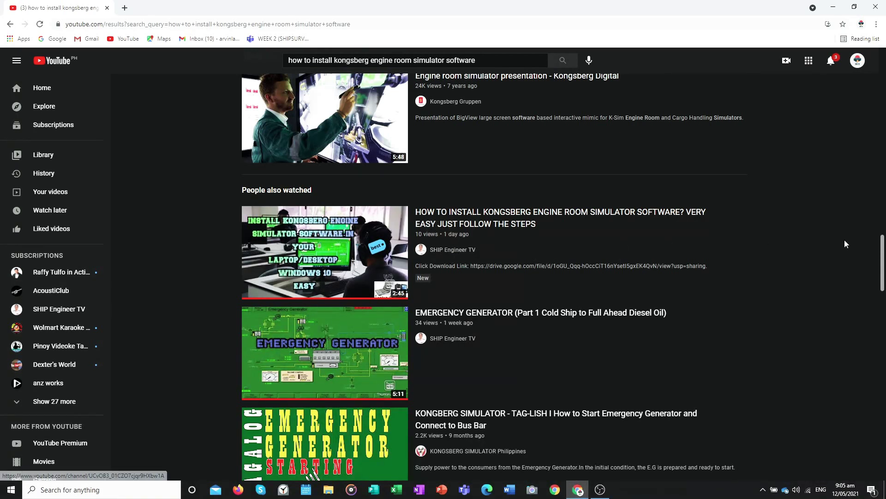
scroll(812, 254, "down", 1)
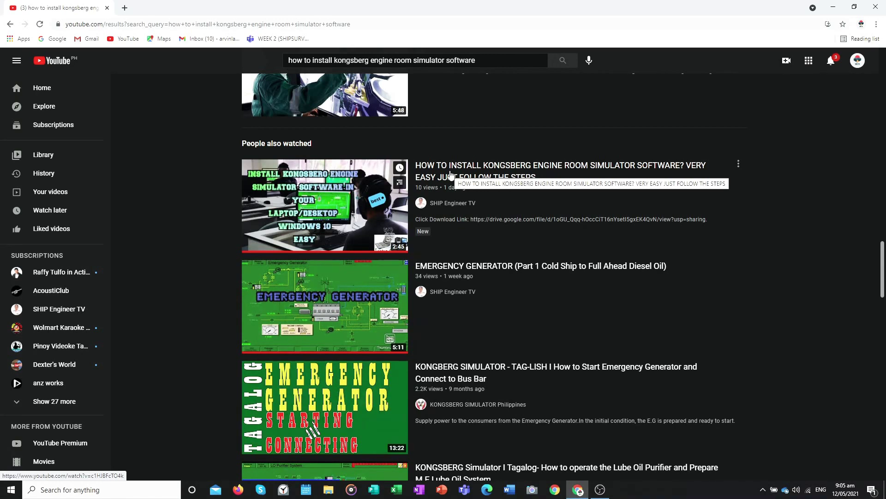
left_click(474, 174)
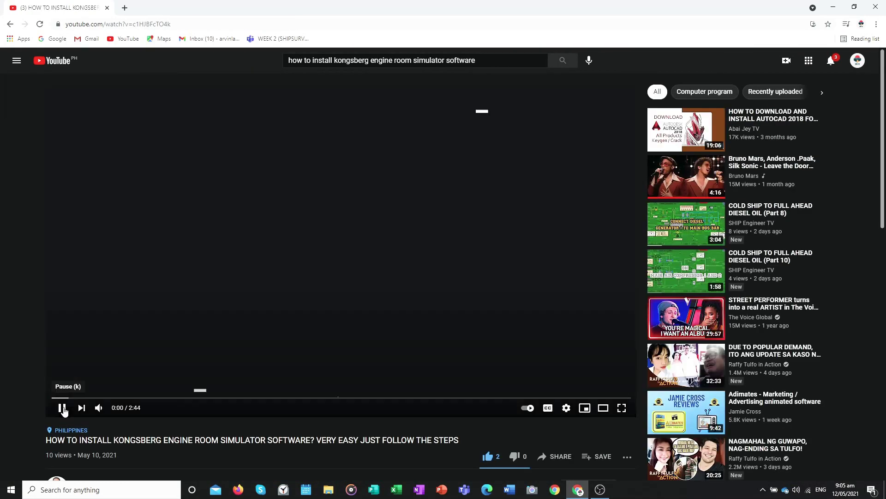
left_click(62, 408)
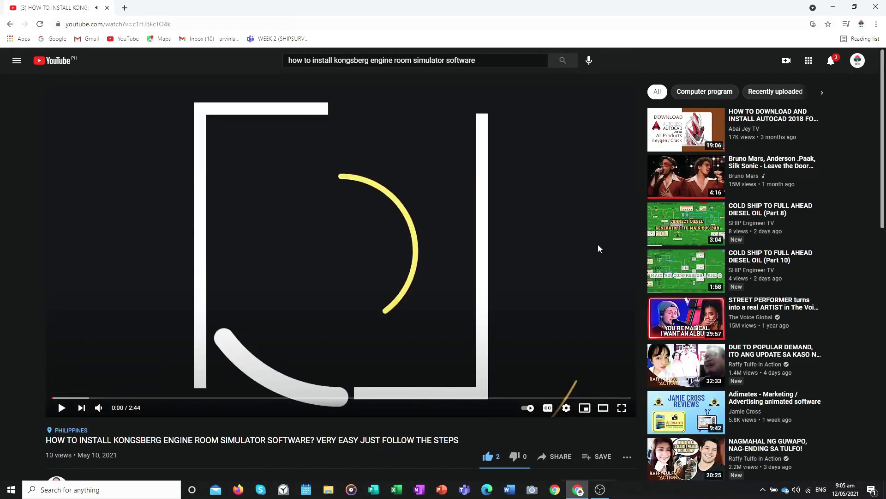
Open the Google Drive download link in the video's description.
scroll(597, 244, "down", 2)
scroll(597, 243, "down", 4)
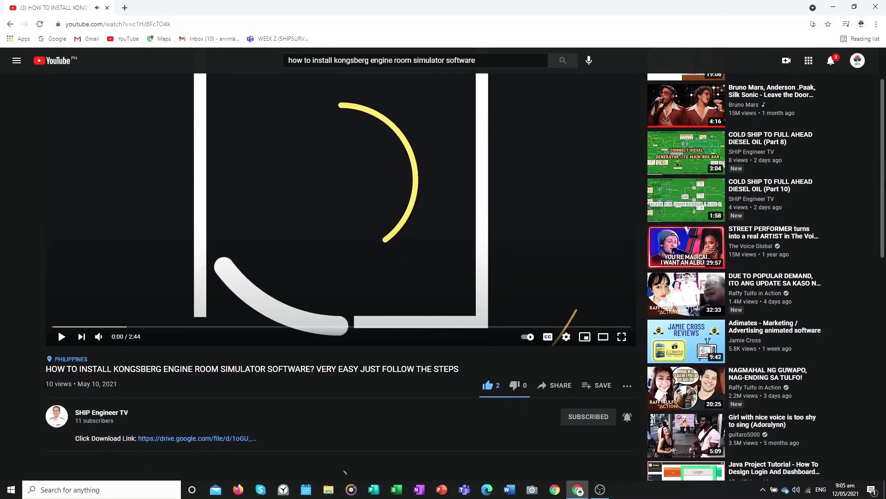
scroll(430, 312, "down", 2)
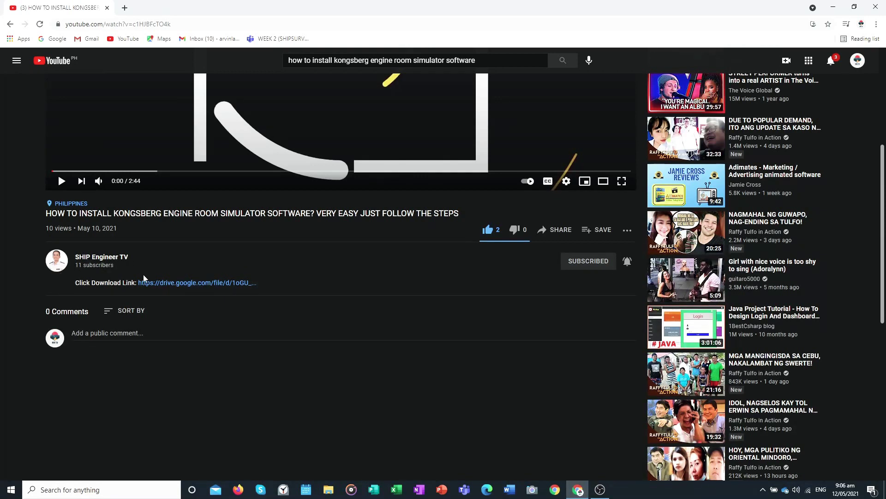
left_click(219, 283)
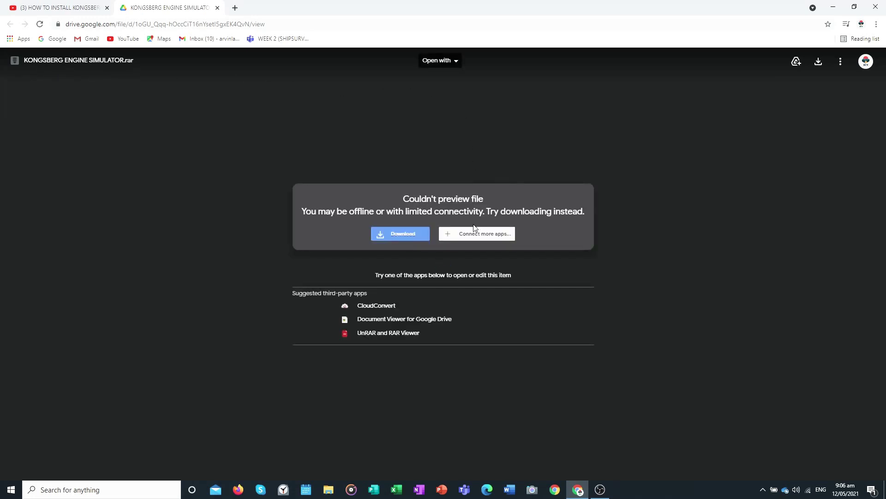
Download KONGSBERG ENGINE SIMULATOR.rar from Google Drive, accepting the download without a virus scan.
left_click(392, 235)
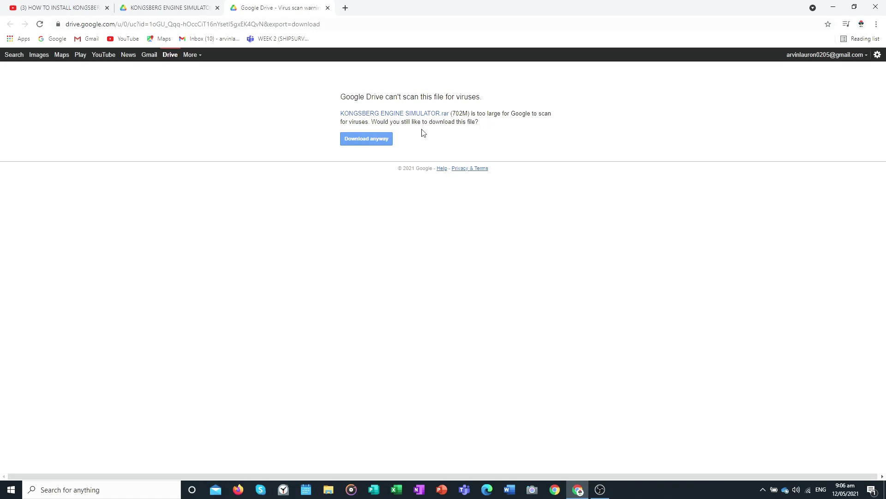
left_click(387, 135)
left_click(378, 144)
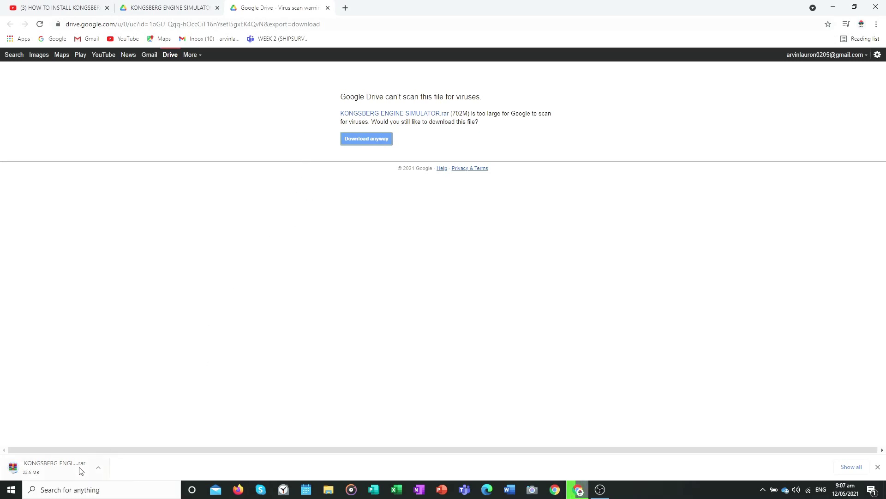
Cancel the running KONGSBERG ENGINE SIMULATOR.rar download and dismiss the download bar.
left_click(98, 469)
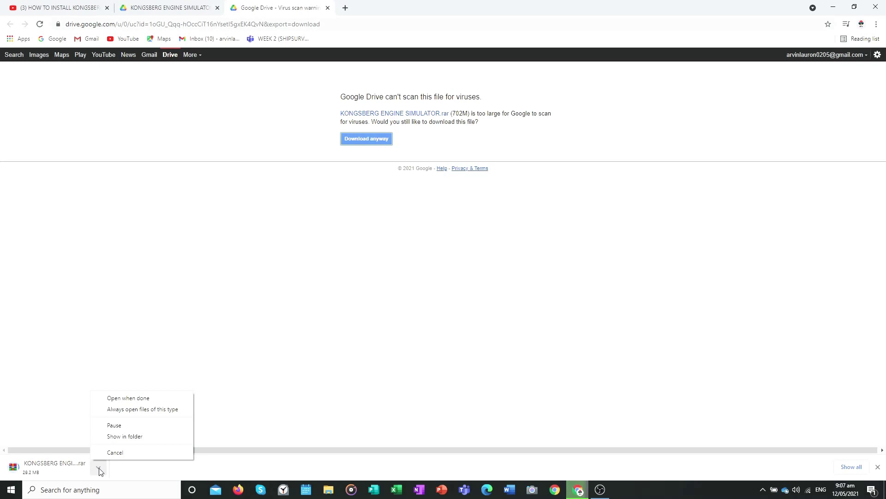
left_click(120, 455)
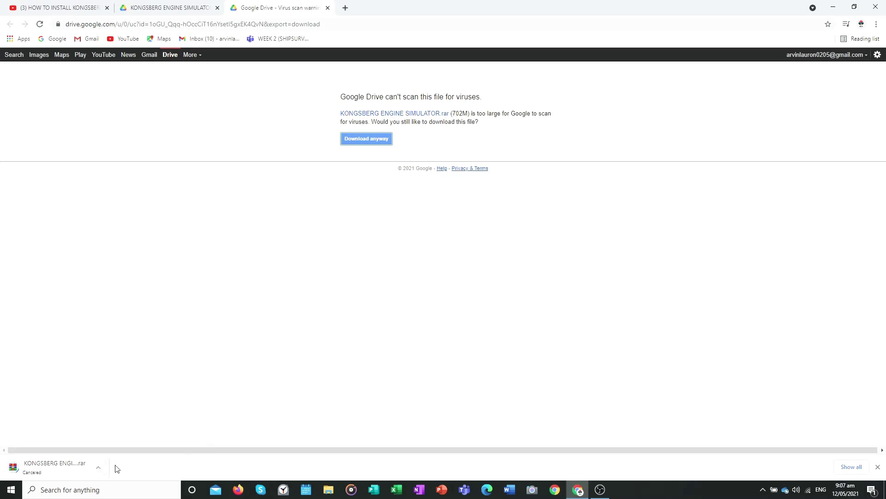
left_click(878, 467)
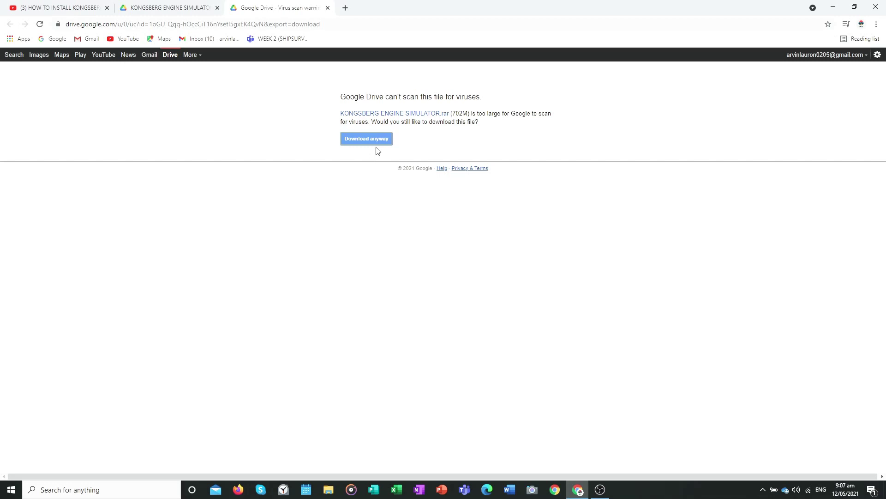
left_click(185, 475)
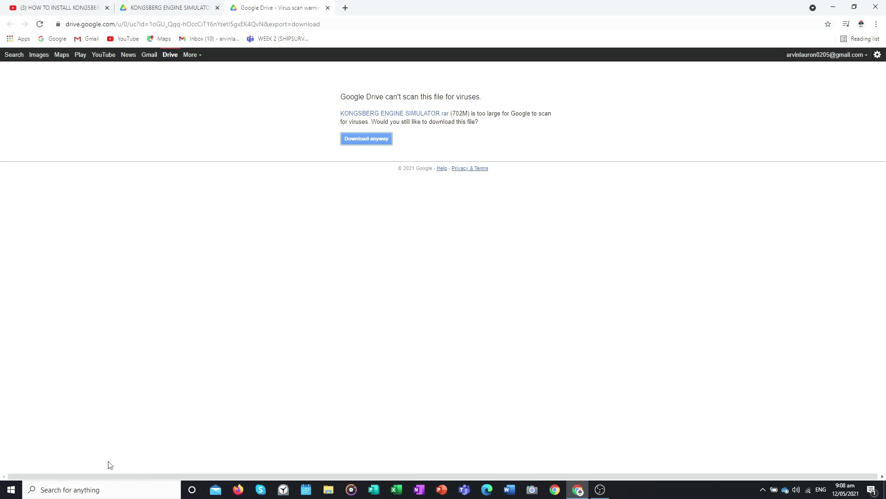
mouse_move(112, 474)
left_mouse_down()
mouse_move(119, 479)
mouse_move(98, 475)
left_mouse_up()
Minimize the browser and move the "Komgsberg Simulator with Crack" archive from the Capture folder to an empty area of the desktop.
left_click(839, 3)
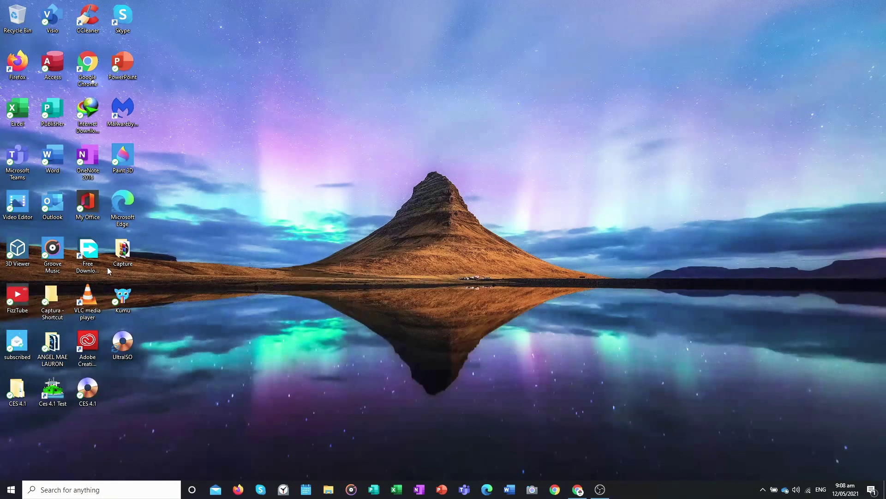
double_click(122, 252)
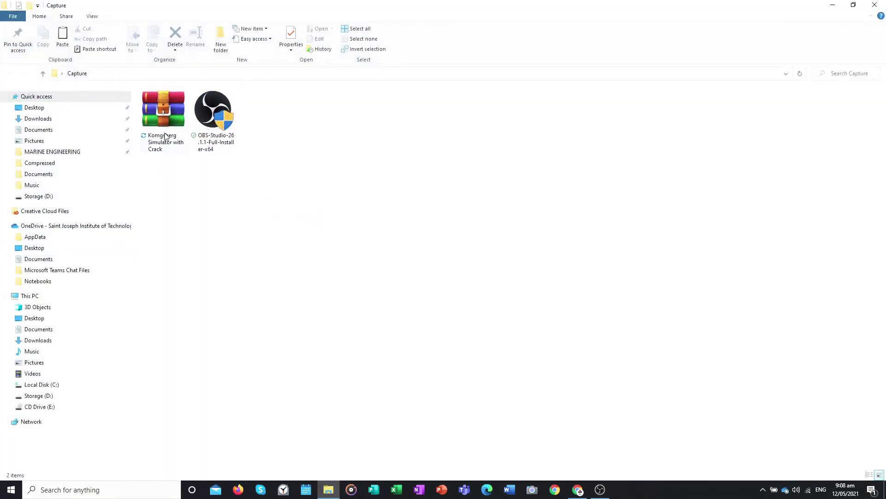
left_click(854, 5)
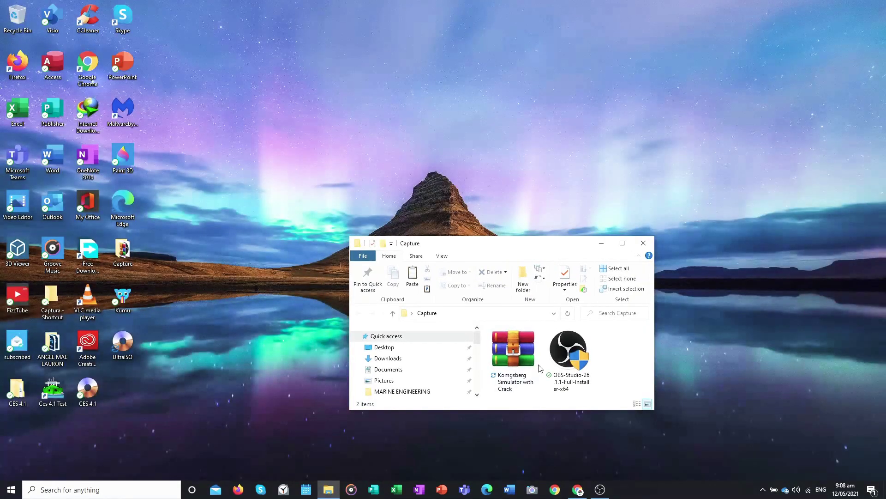
left_click_drag(514, 355, 638, 72)
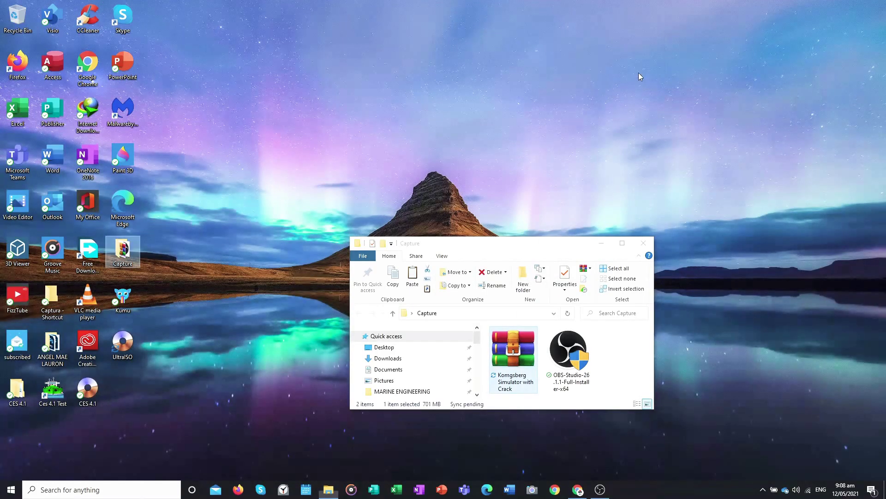
left_click(644, 249)
left_click_drag(654, 80, 482, 71)
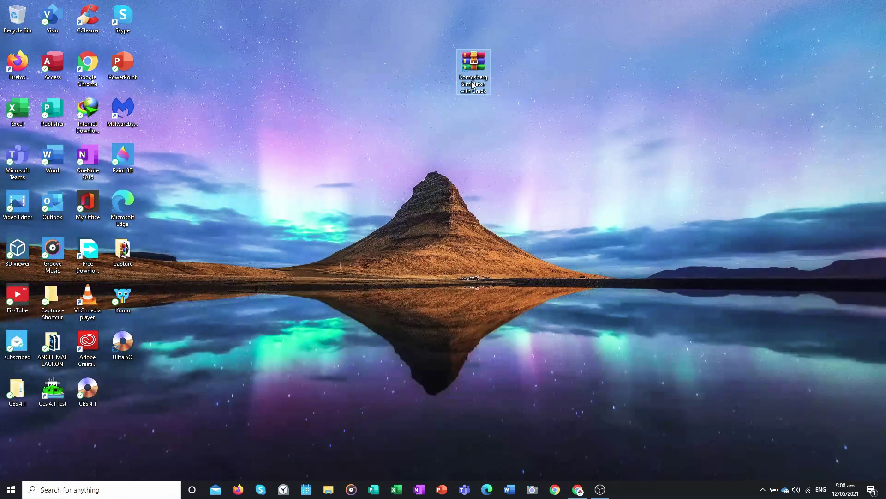
Extract the archive with WinRAR to a "Komgsberg Simulator with Crack" folder and place that folder beside the archive on the desktop.
right_click(474, 85)
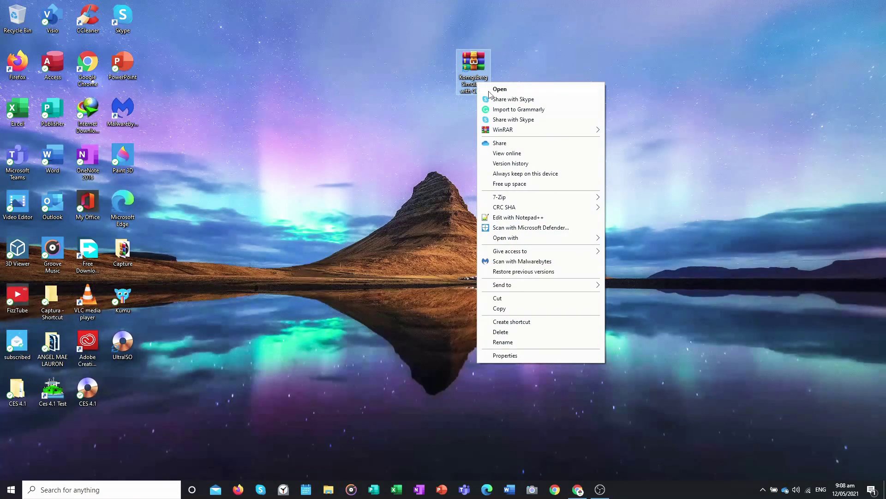
mouse_move(509, 289)
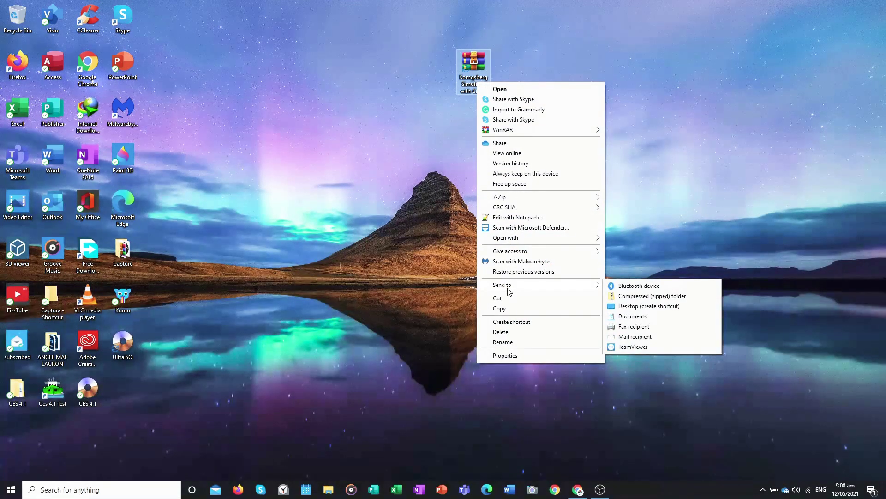
mouse_move(510, 134)
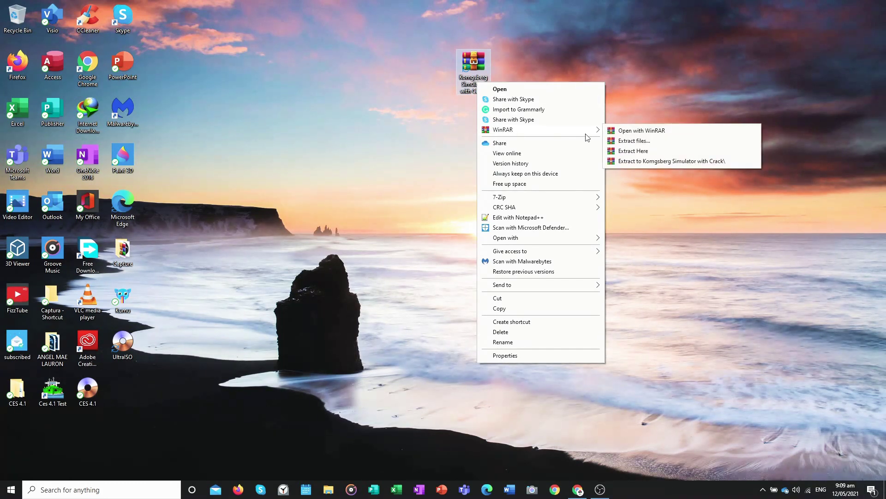
left_click(664, 161)
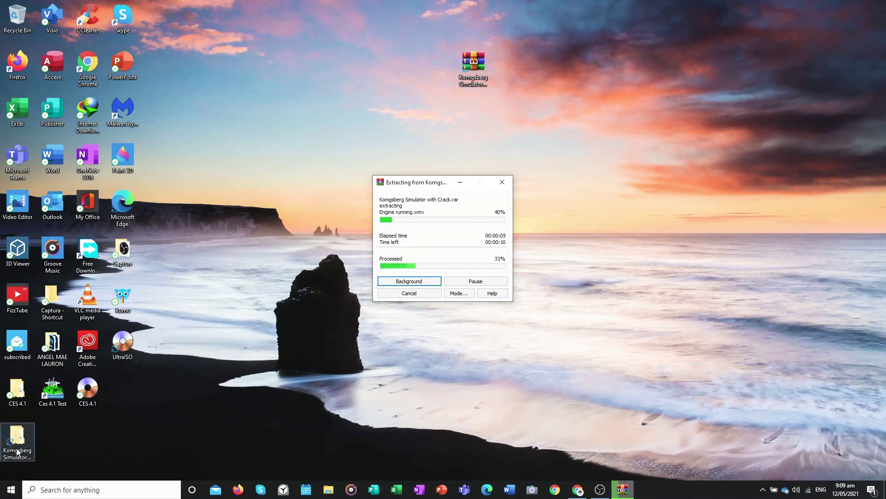
left_click_drag(17, 452, 513, 78)
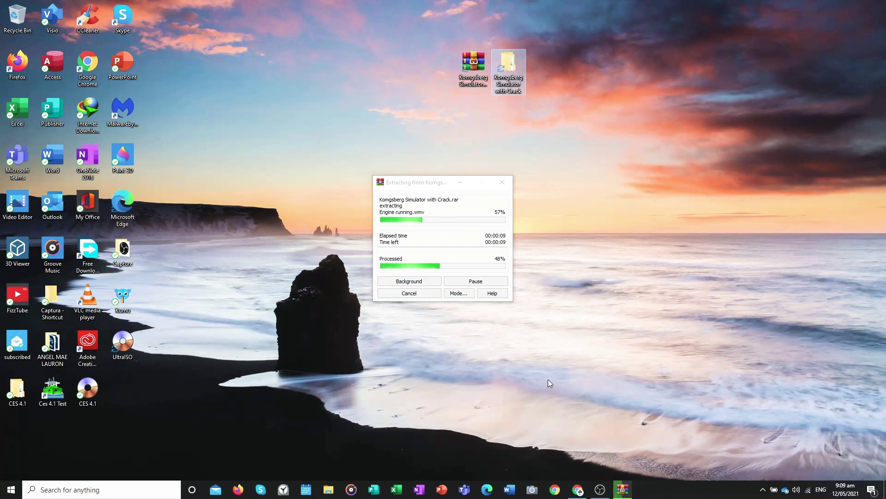
right_click(686, 96)
right_click(635, 29)
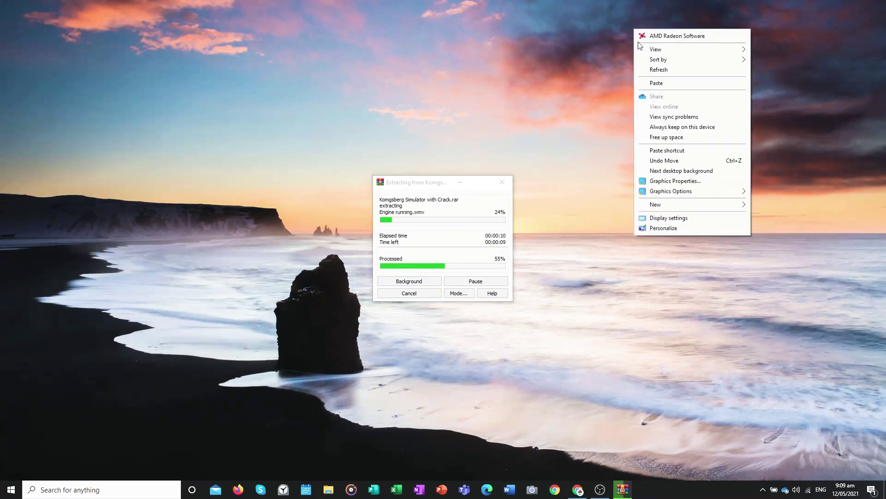
left_click(667, 72)
right_click(641, 56)
left_click(673, 98)
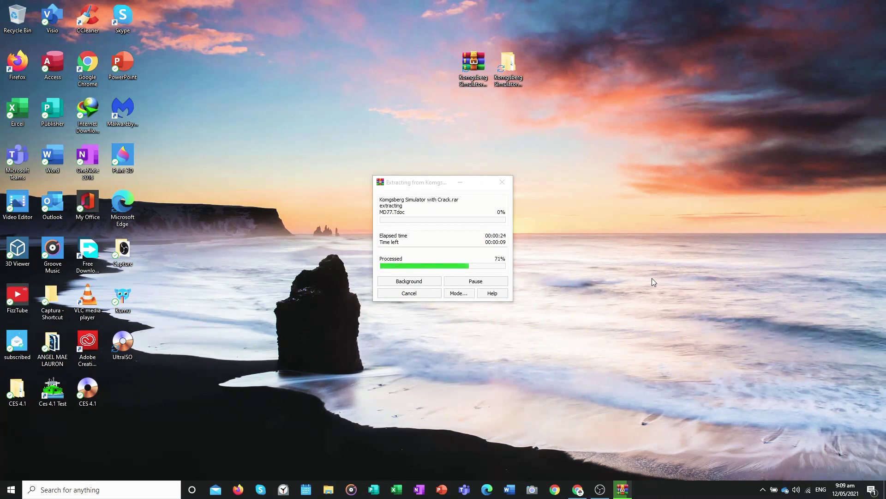
right_click(646, 60)
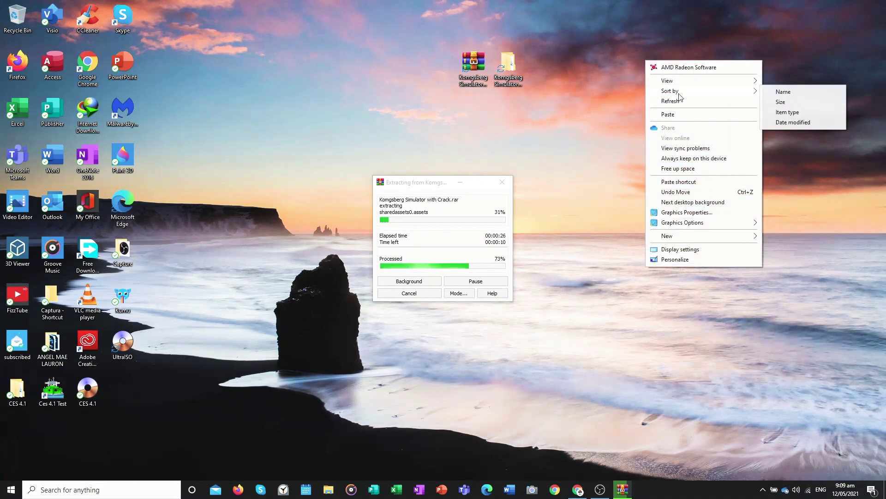
left_click(671, 101)
right_click(596, 19)
left_click(636, 65)
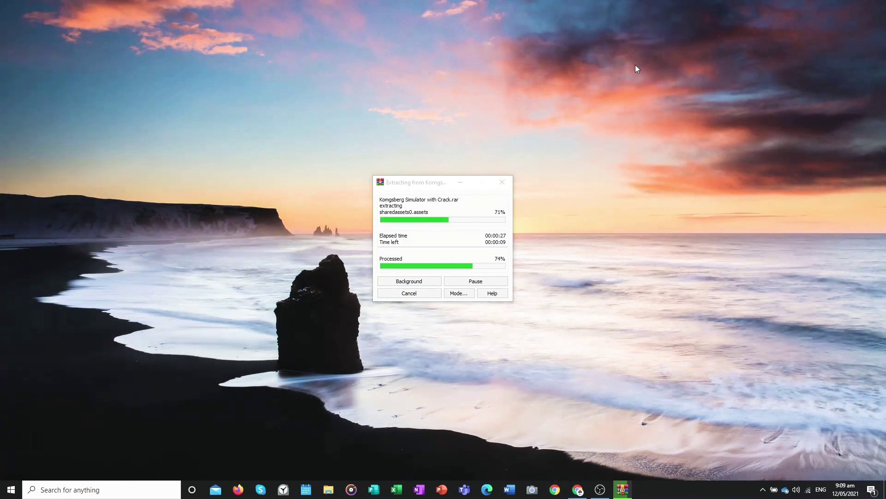
right_click(611, 45)
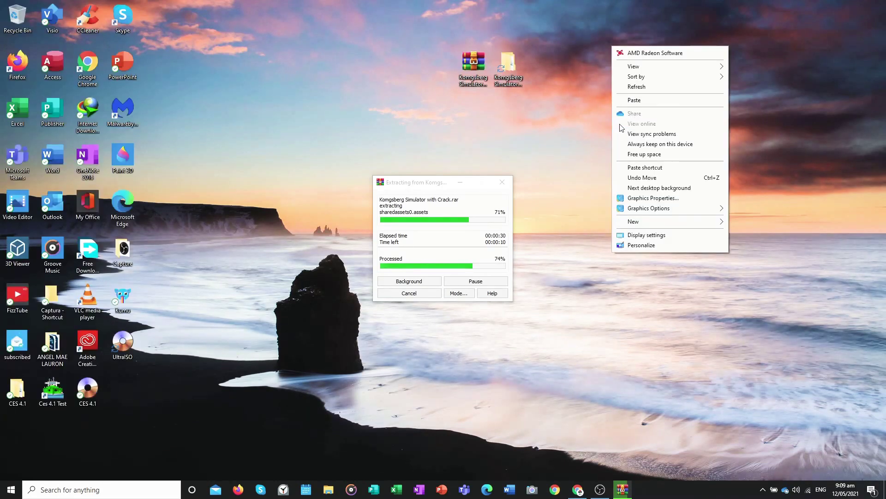
left_click(655, 85)
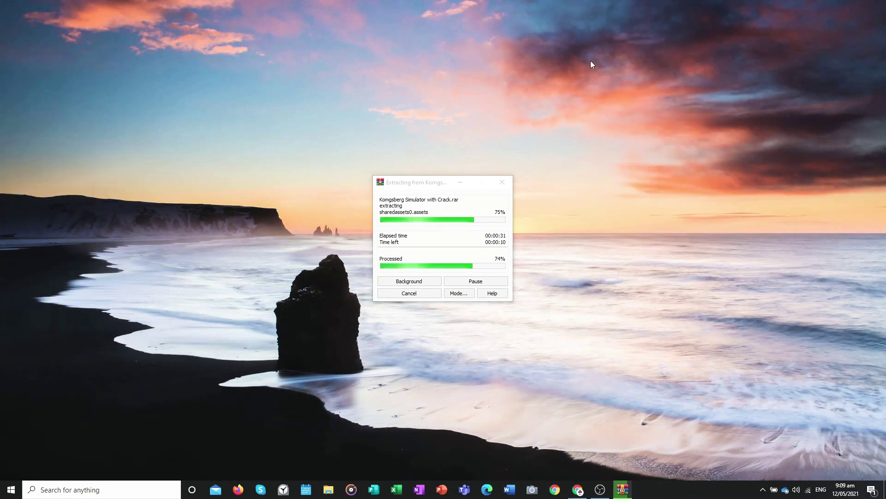
right_click(614, 68)
left_click(643, 109)
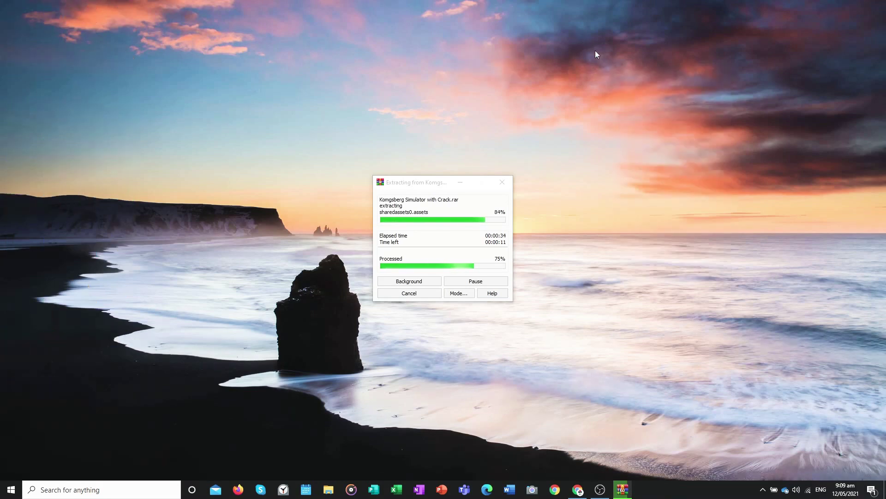
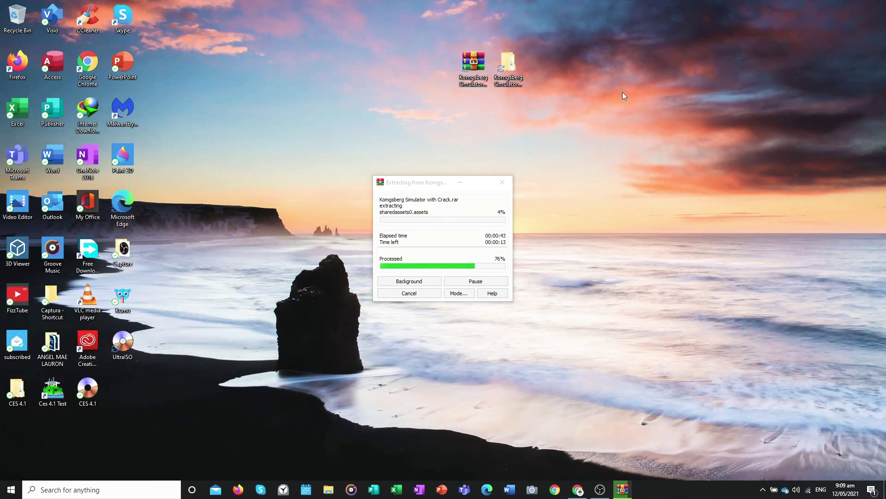
right_click(567, 62)
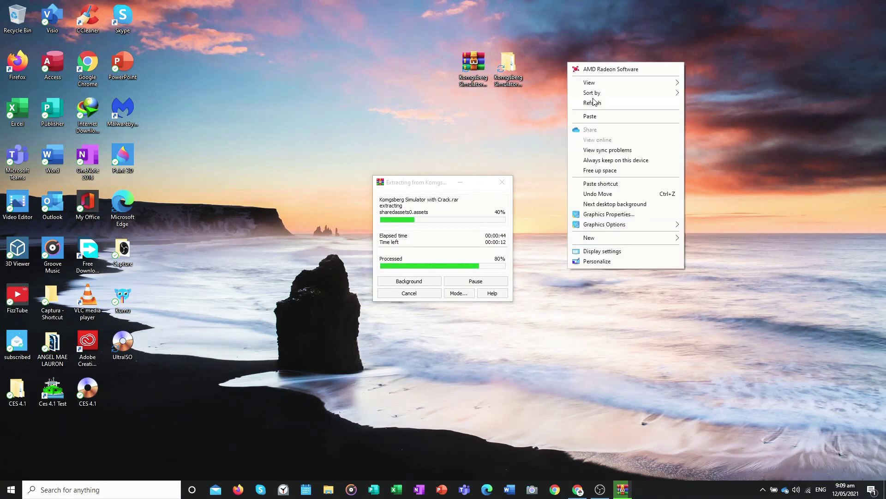
left_click(584, 101)
right_click(575, 71)
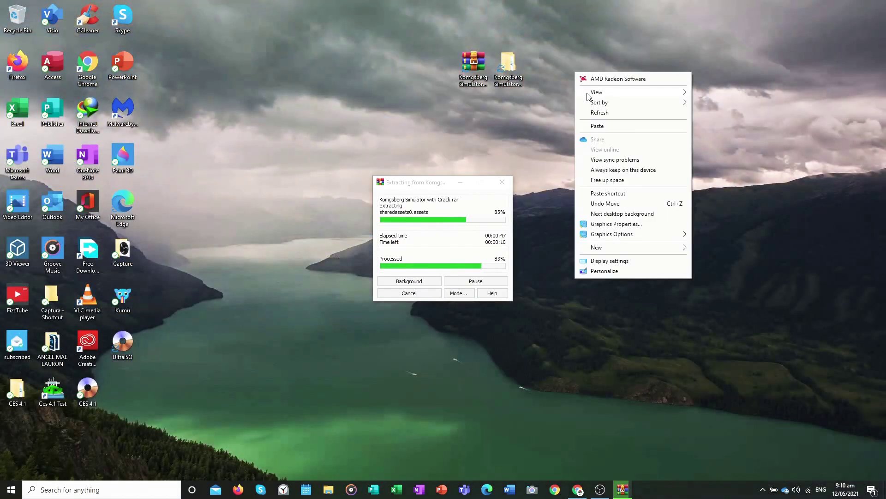
left_click(594, 113)
right_click(565, 53)
left_click(583, 92)
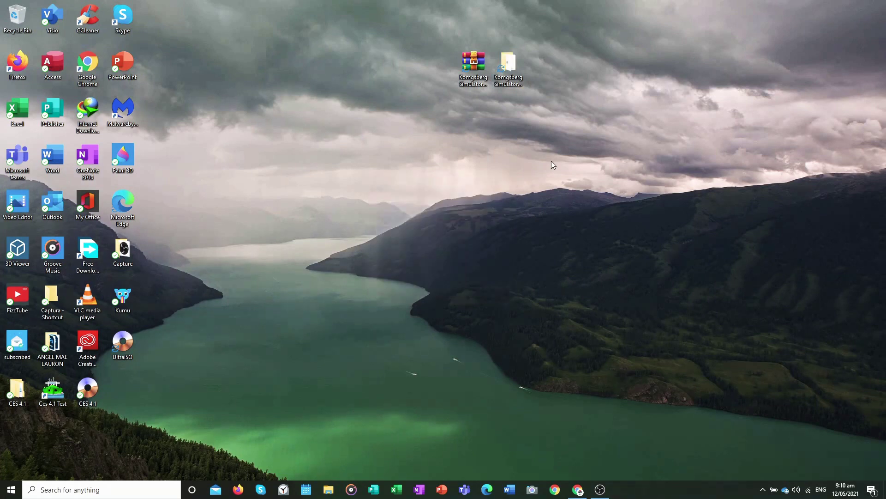
right_click(309, 40)
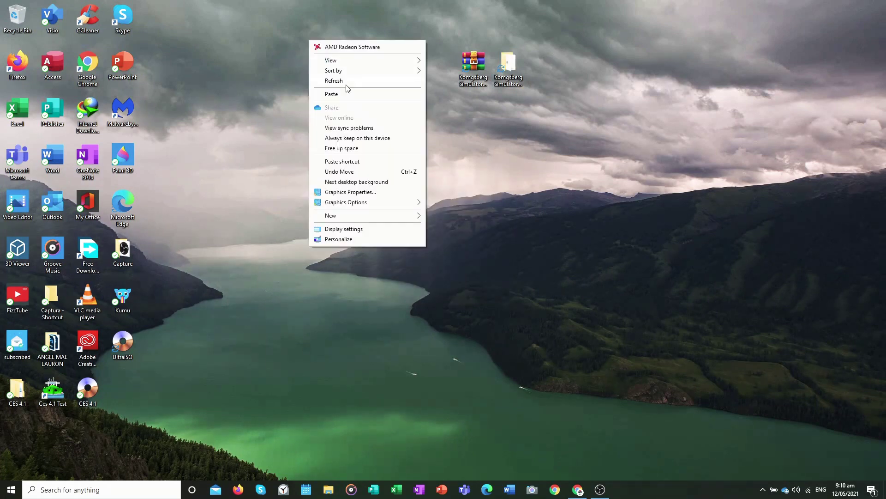
left_click(348, 82)
right_click(590, 45)
left_click(609, 86)
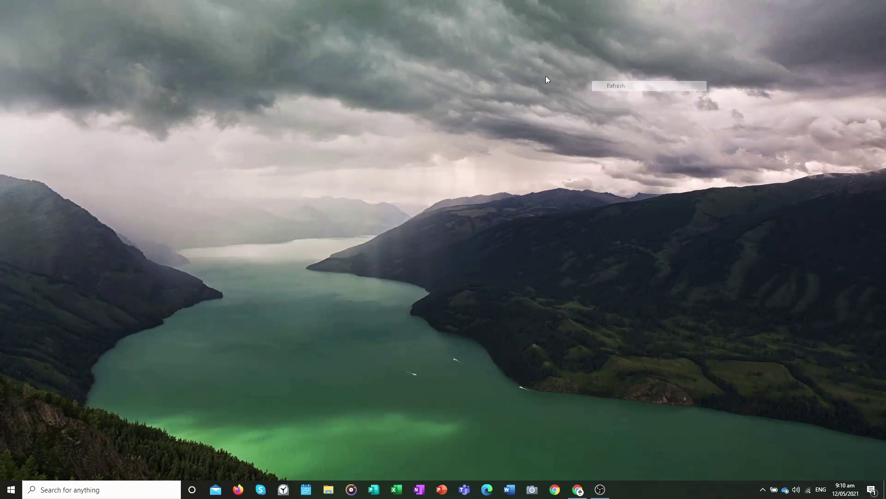
Move the archive up beside the Skype desktop icon and open the extracted "Komgsberg Simulator with Crack" folder.
left_click_drag(508, 90, 365, 88)
left_click_drag(475, 77, 154, 31)
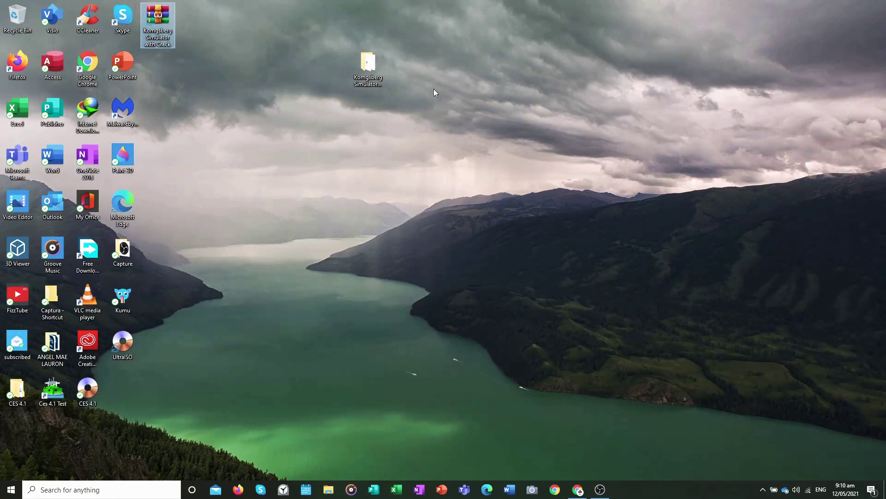
left_click_drag(378, 80, 449, 80)
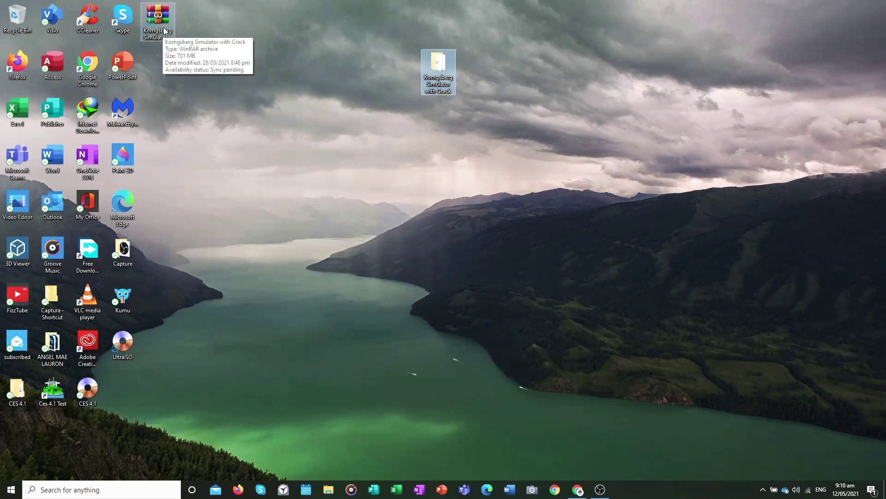
double_click(442, 79)
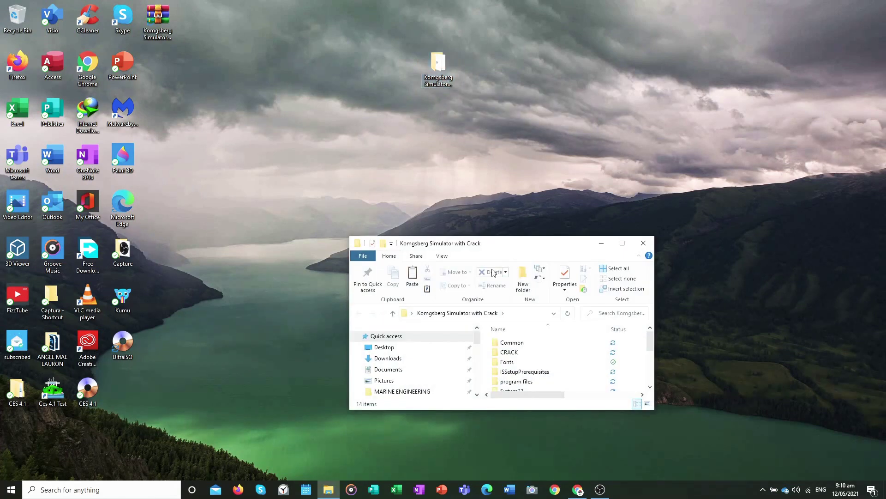
Enlarge and reposition the extracted simulator folder window so that its full file list shows.
left_click_drag(521, 244, 493, 139)
left_click_drag(627, 203, 733, 208)
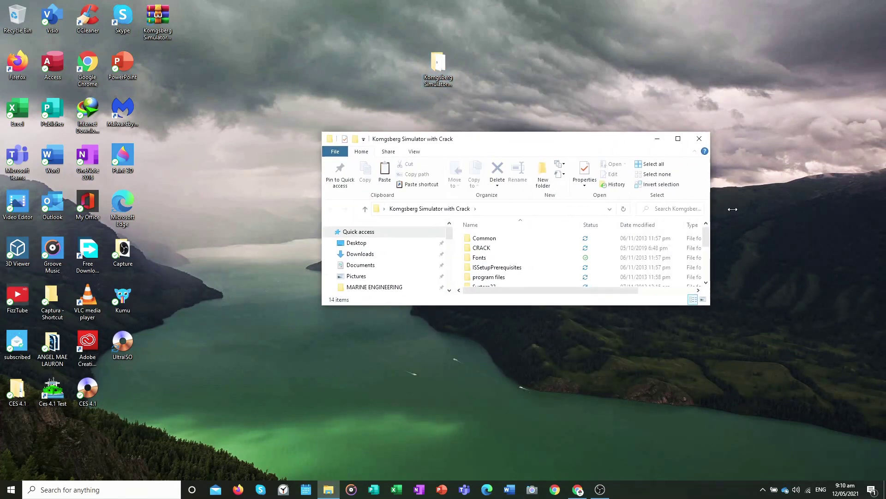
left_click_drag(534, 305, 544, 396)
left_click_drag(516, 144, 427, 120)
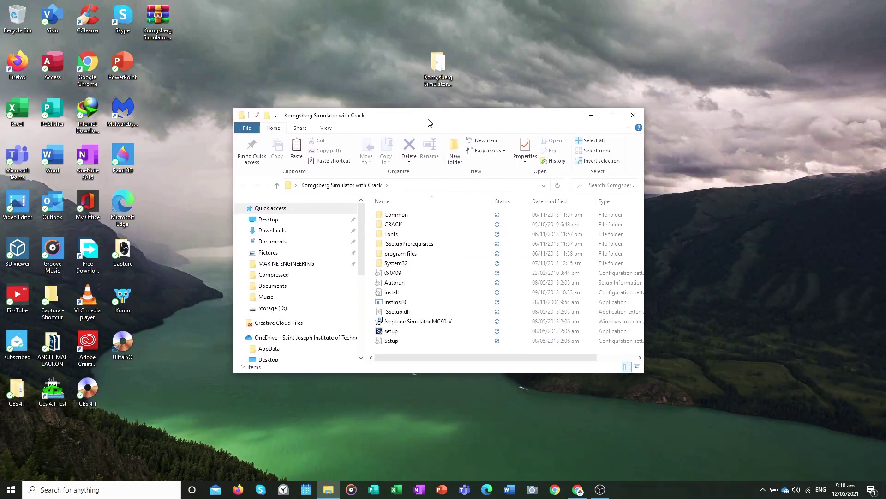
Run the setup application from the extracted folder and continue the Neptune Simulator MC90-V installation despite the failed VS2012 Update 1 C++ component.
left_click(404, 333)
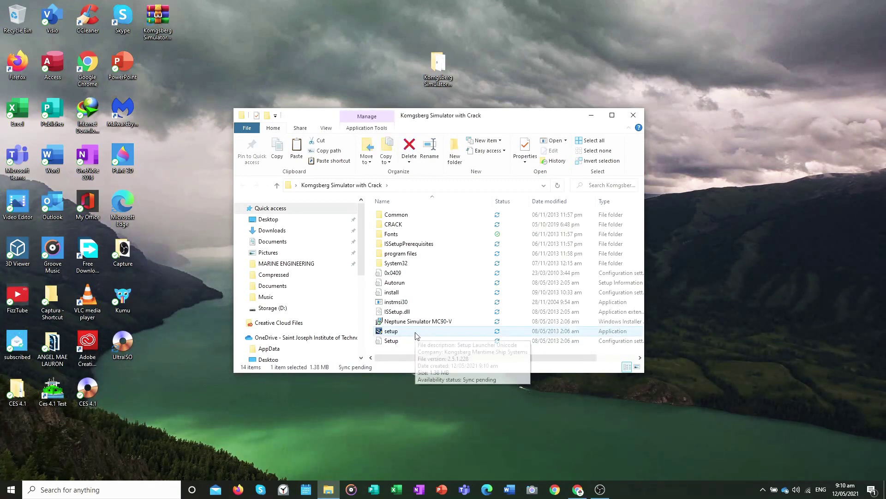
double_click(417, 334)
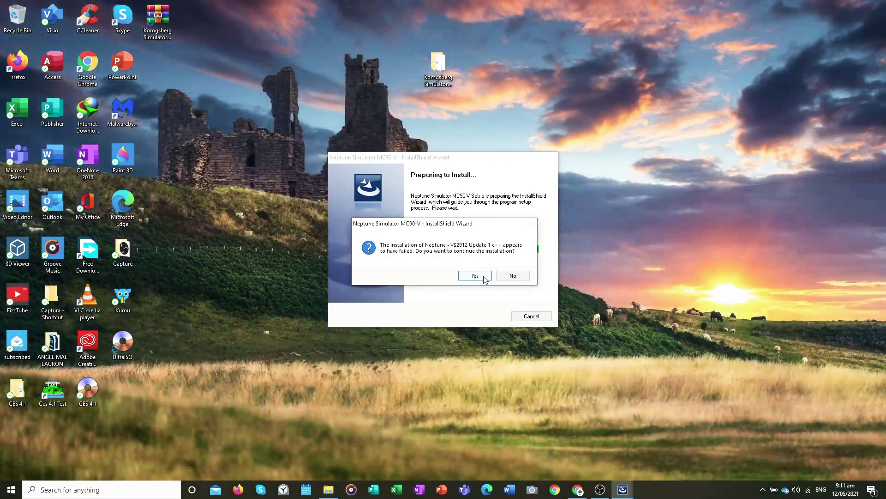
left_click(485, 278)
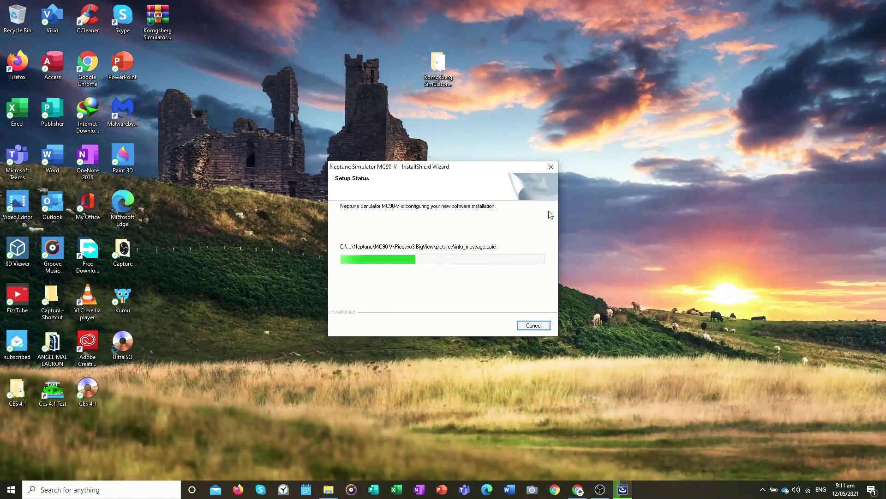
right_click(542, 36)
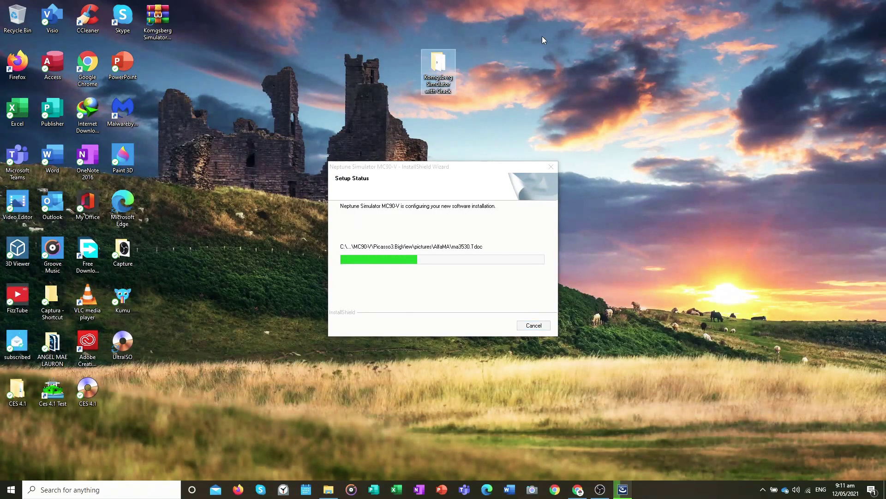
left_click(582, 77)
right_click(544, 18)
left_click(570, 57)
right_click(553, 24)
left_click(580, 67)
right_click(555, 29)
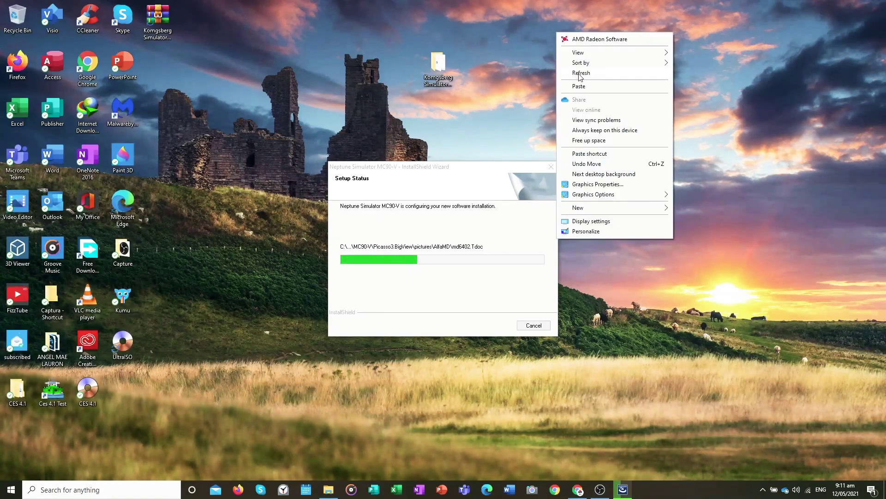
left_click(578, 69)
right_click(525, 21)
left_click(554, 62)
right_click(514, 18)
left_click(540, 58)
right_click(522, 18)
left_click(547, 57)
right_click(547, 21)
left_click(581, 62)
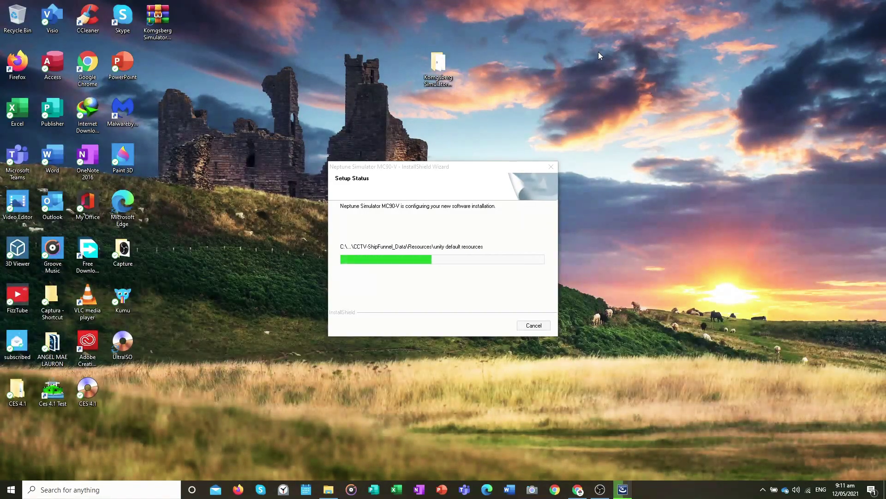
right_click(569, 35)
left_click(586, 76)
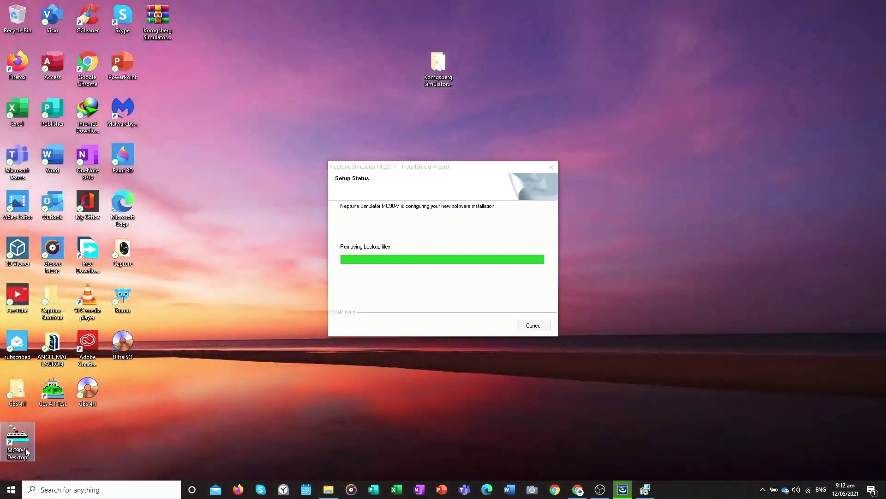
Move the MC90-V Desktop shortcut beside the extracted simulator folder on the desktop.
left_click_drag(26, 452, 487, 75)
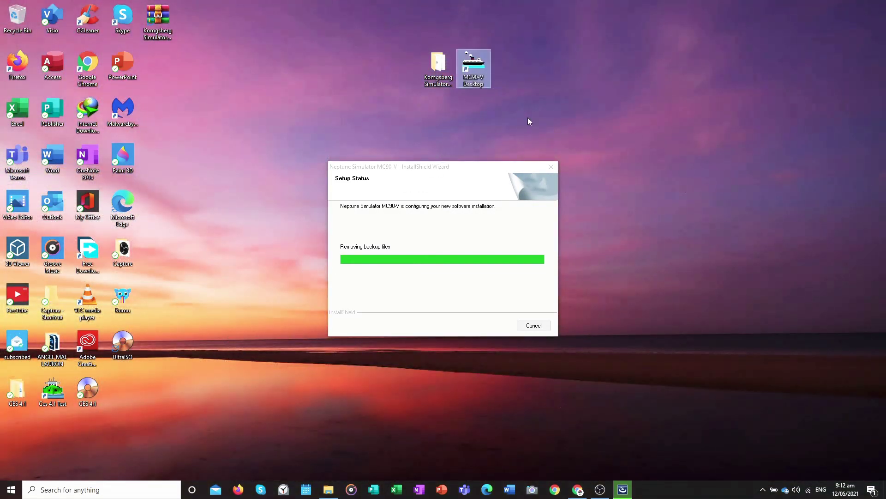
right_click(624, 89)
right_click(637, 78)
left_click(657, 124)
right_click(639, 74)
left_click(664, 114)
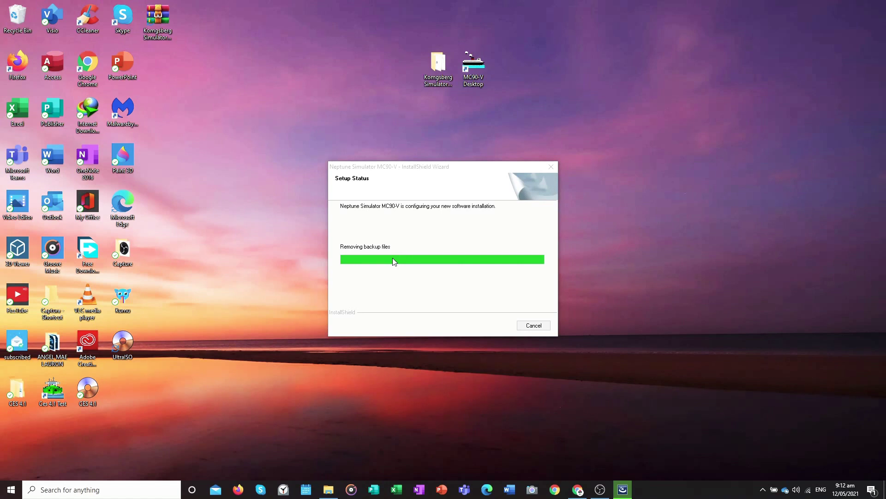
left_click_drag(465, 77, 493, 75)
right_click(655, 88)
left_click(678, 127)
right_click(621, 67)
left_click(647, 107)
Move the MC90-V Desktop shortcut away from the simulator folder and delete it.
left_click_drag(475, 76, 845, 43)
left_click_drag(438, 69, 459, 75)
left_click_drag(829, 25, 866, 28)
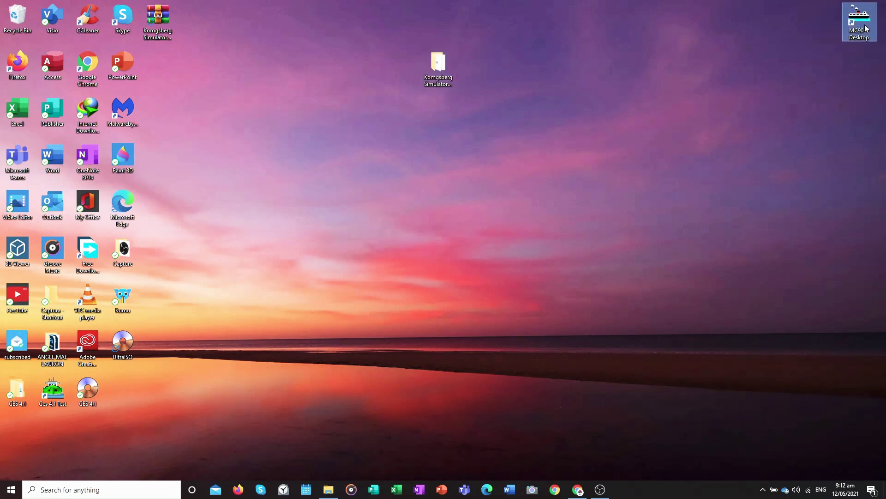
right_click(864, 25)
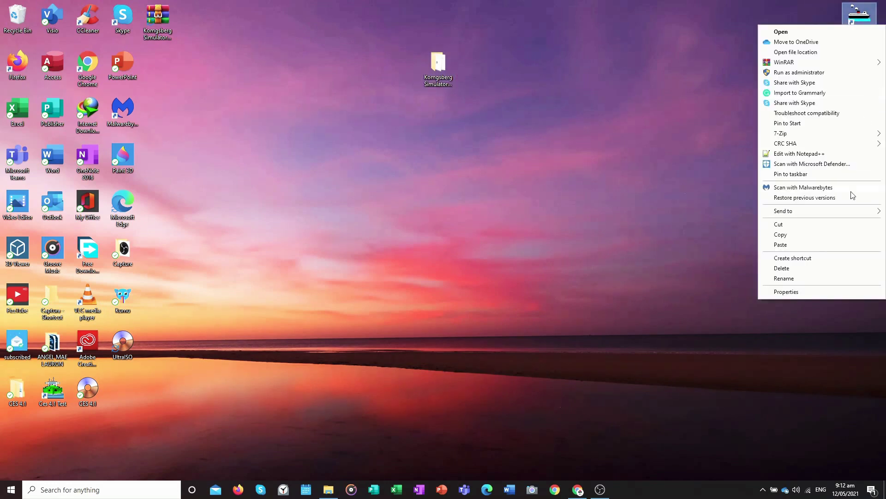
left_click(795, 268)
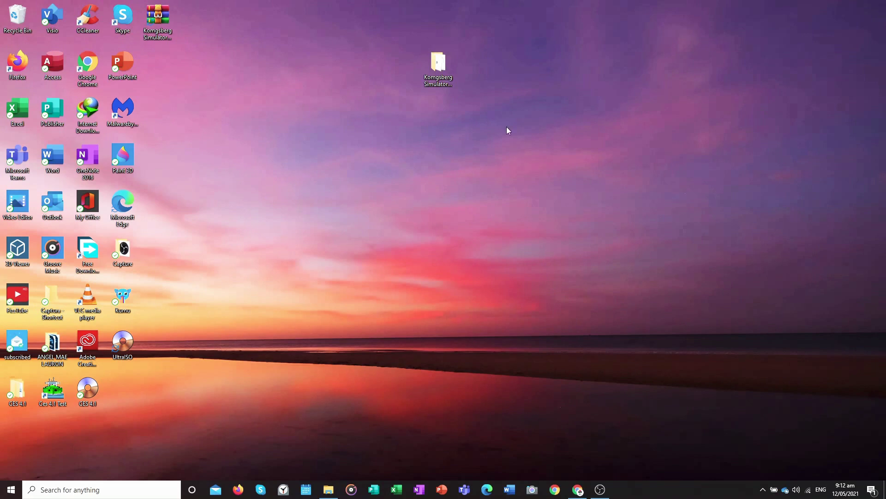
Close the extracted folder's window and open C:\Program Files (x86)\Norcontrol\Neptune\Bin in a new, maximized File Explorer window.
left_click(328, 489)
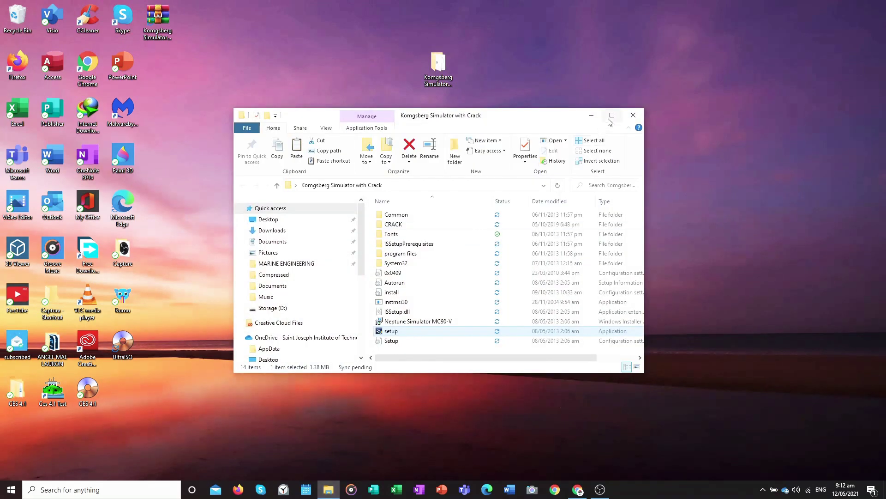
left_click(633, 115)
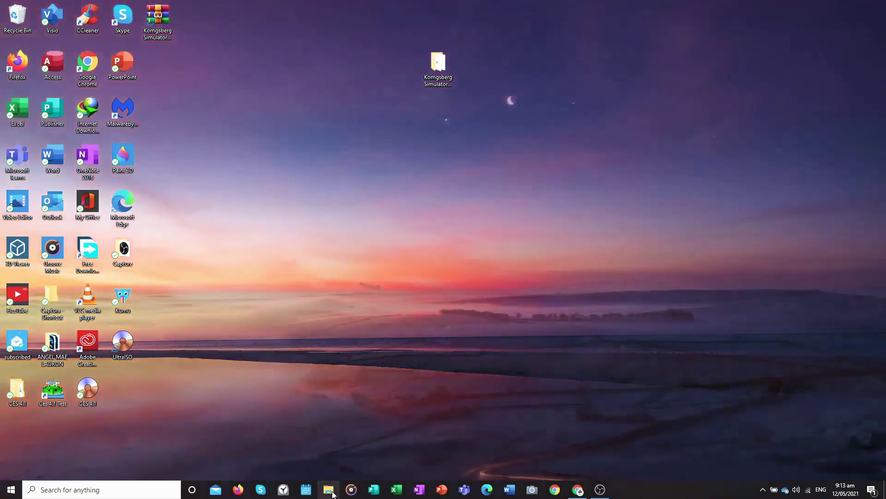
left_click(332, 491)
left_click(612, 115)
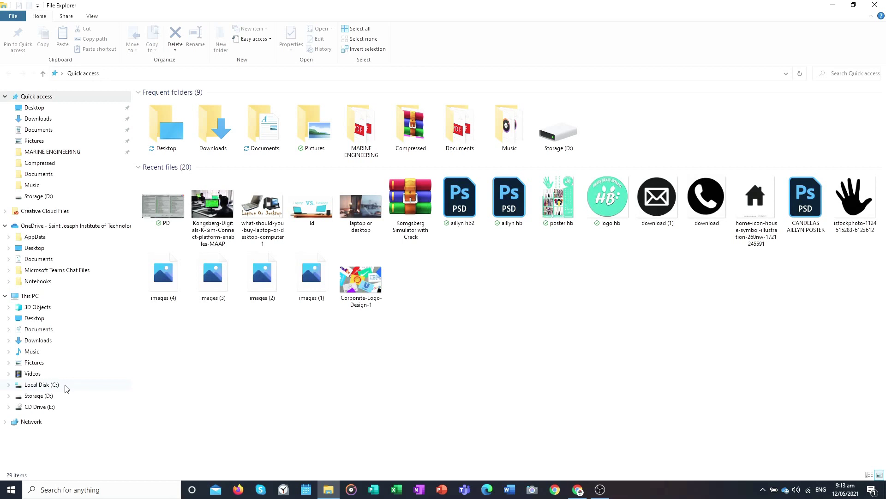
left_click(65, 388)
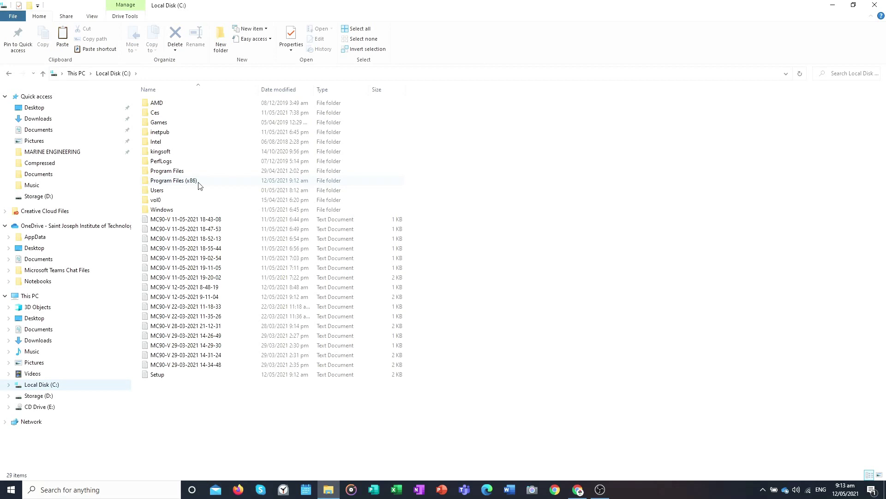
double_click(199, 185)
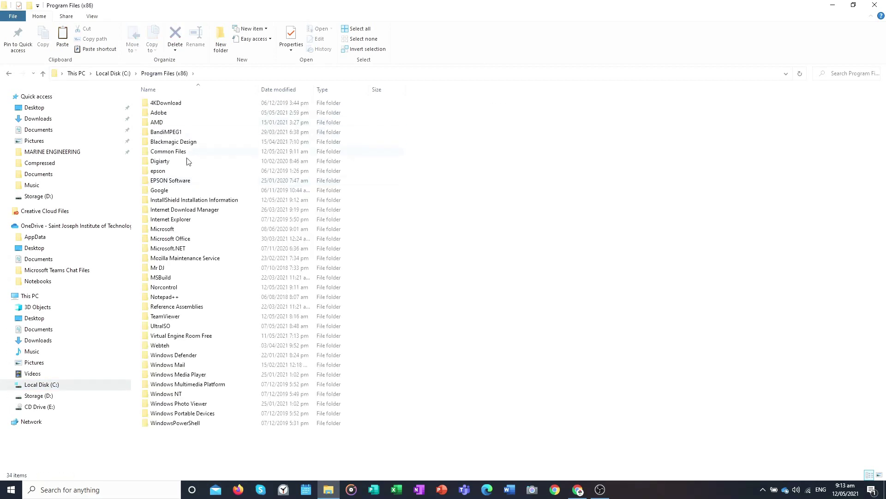
double_click(170, 288)
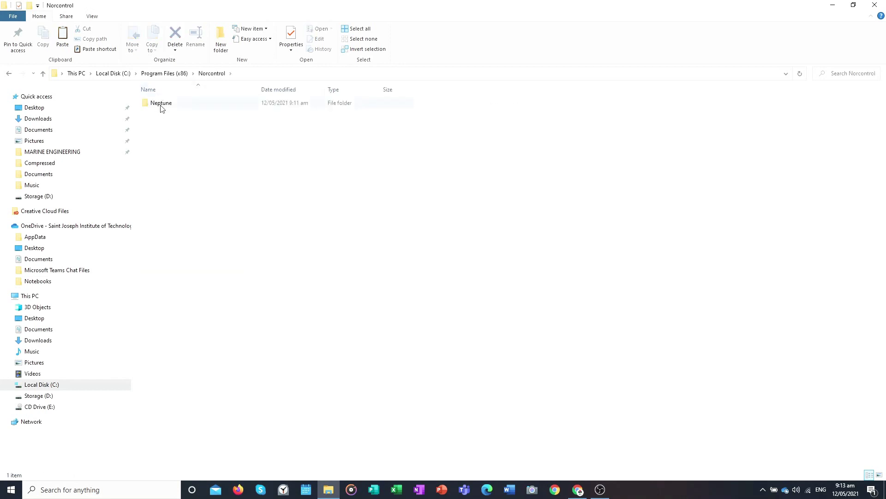
double_click(162, 103)
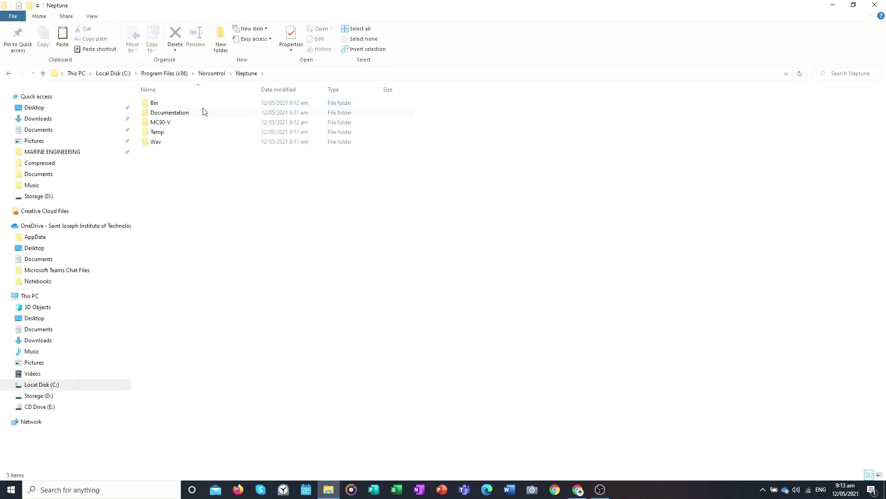
double_click(167, 106)
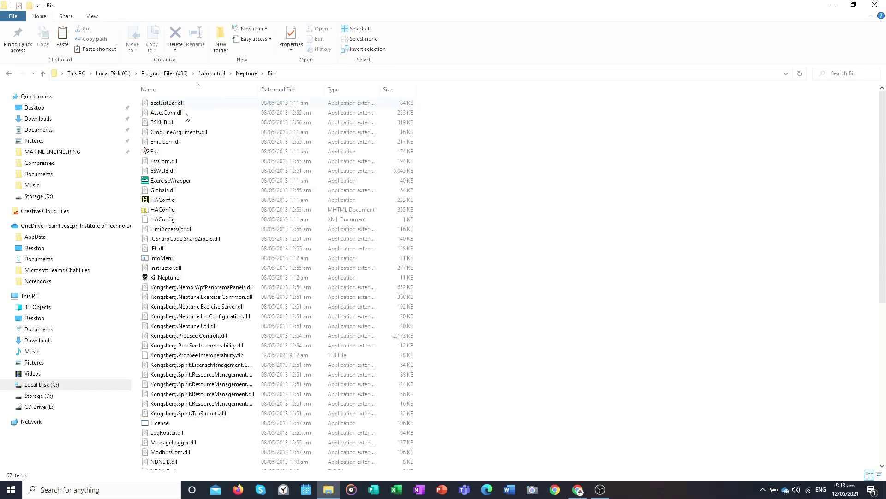
Delete the Simulator application from the Neptune Bin folder and minimize the window.
scroll(884, 217, "down", 3)
scroll(885, 217, "down", 6)
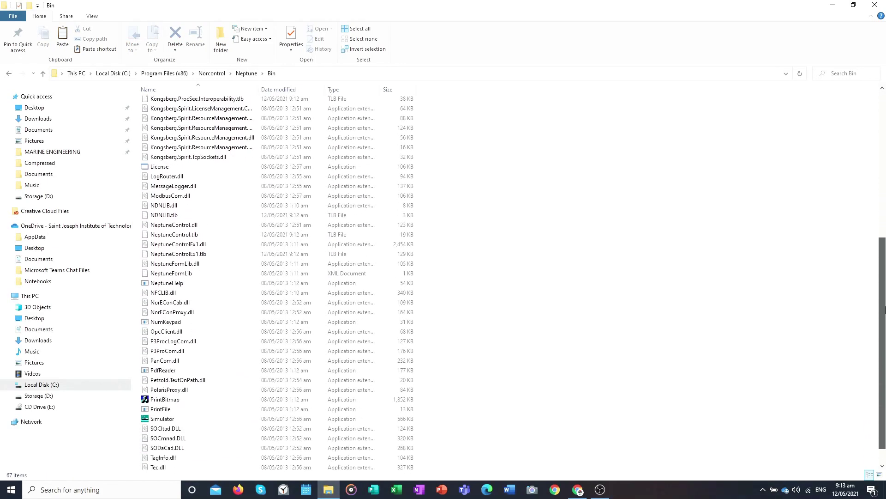
left_click(176, 399)
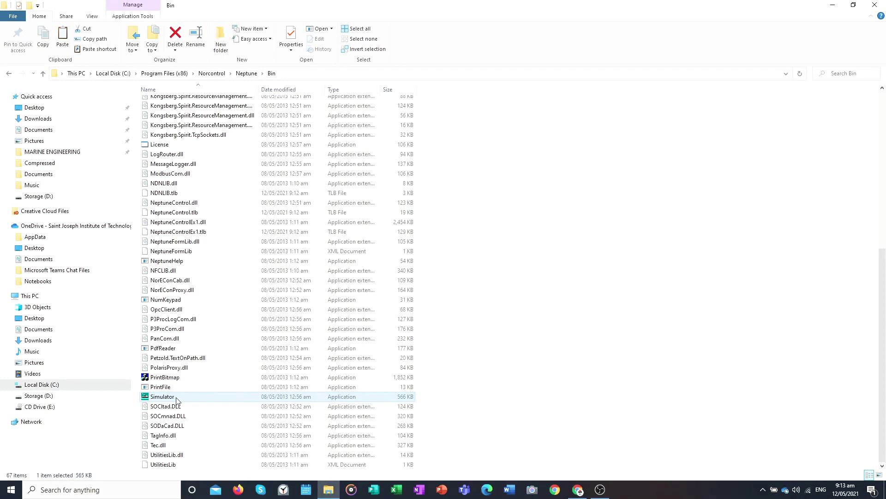
key("Delete")
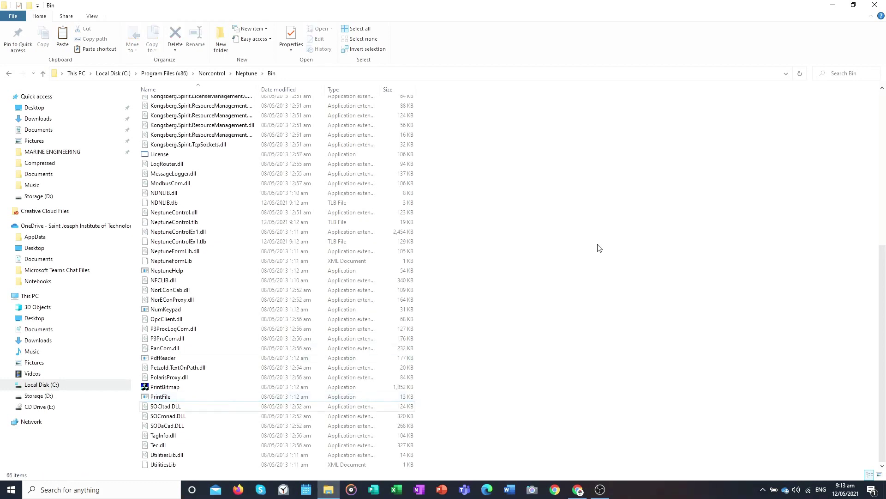
left_click(834, 5)
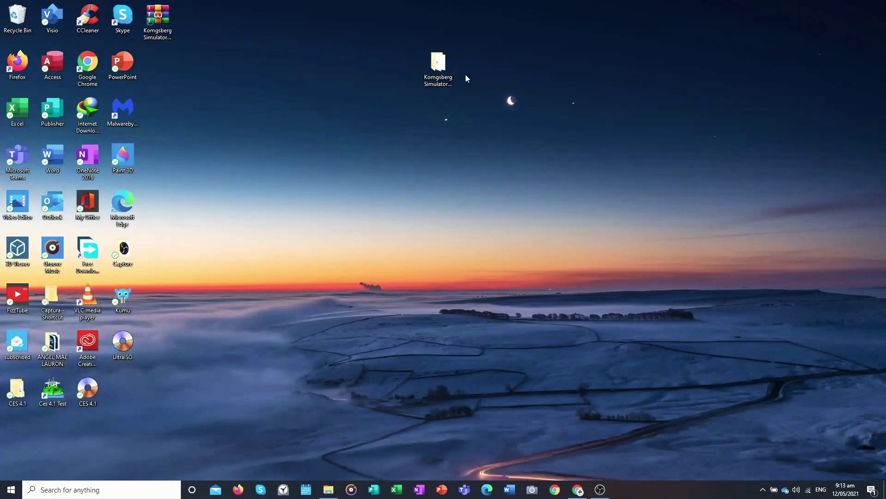
Copy the Simulator application from the CRACK subfolder of the desktop simulator folder and minimize its window.
double_click(442, 74)
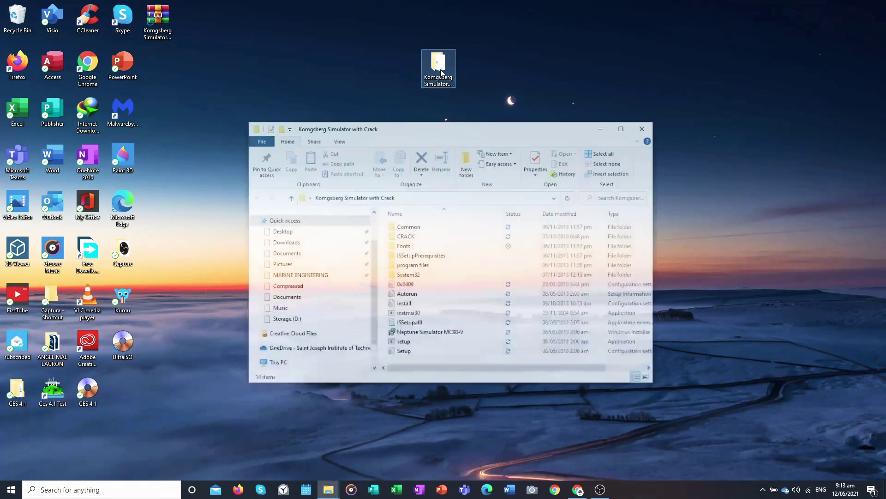
double_click(424, 237)
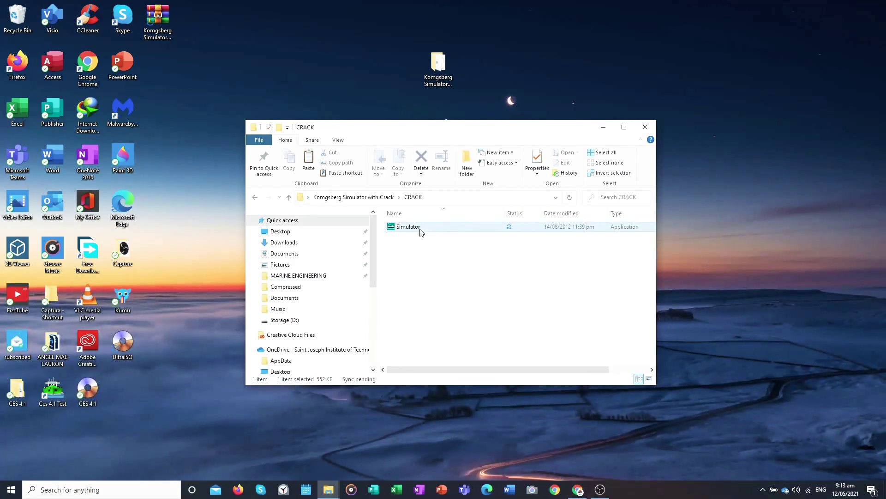
right_click(420, 230)
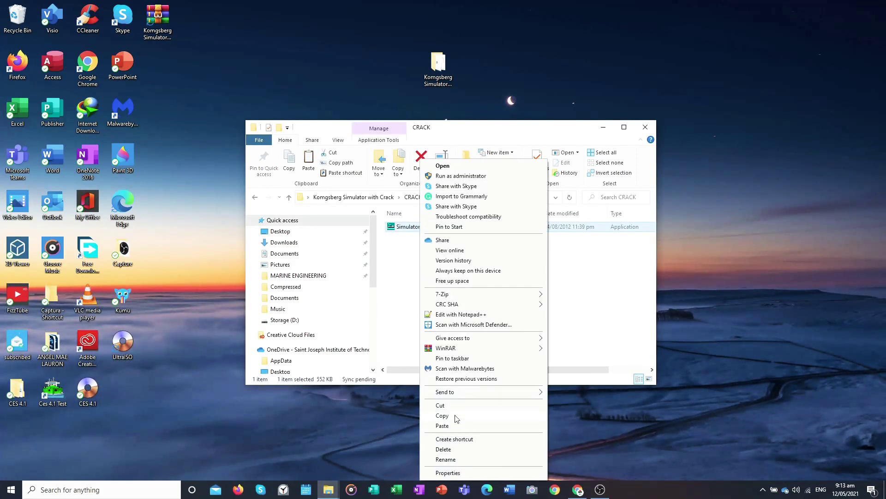
left_click(456, 418)
left_click(604, 127)
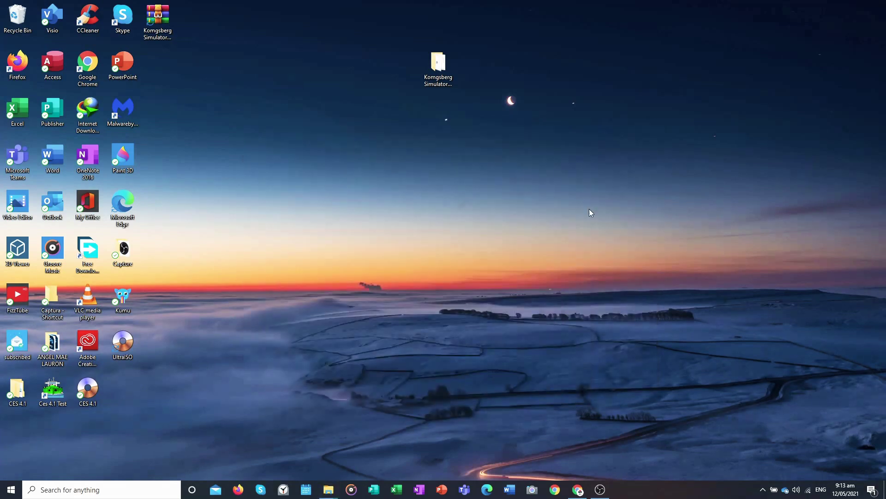
Paste the copied Simulator application into the Neptune Bin folder.
mouse_move(328, 489)
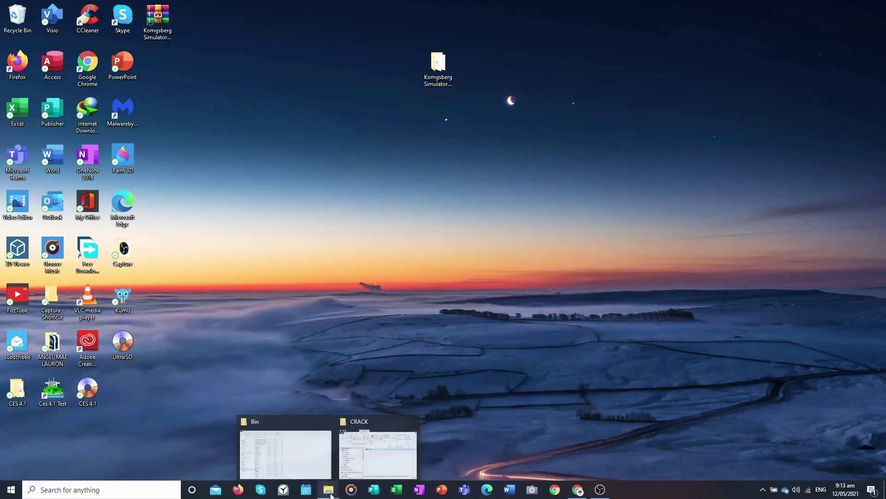
left_click(293, 450)
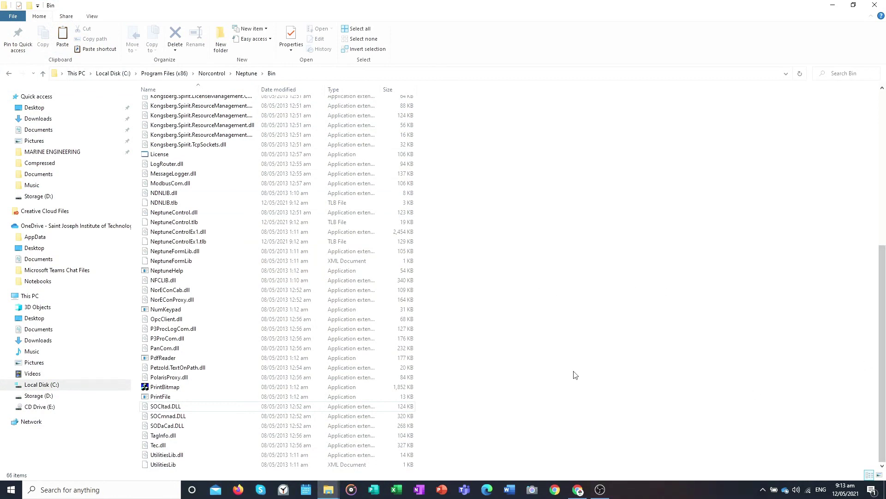
right_click(518, 317)
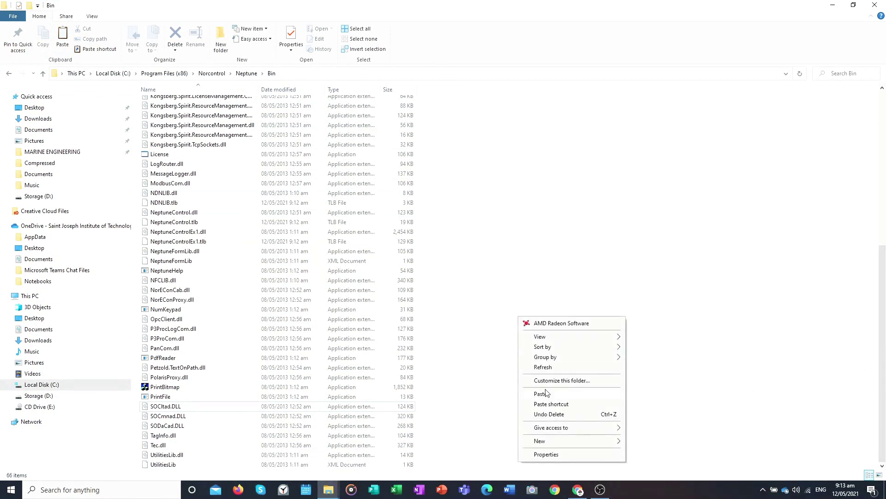
left_click(576, 289)
right_click(537, 302)
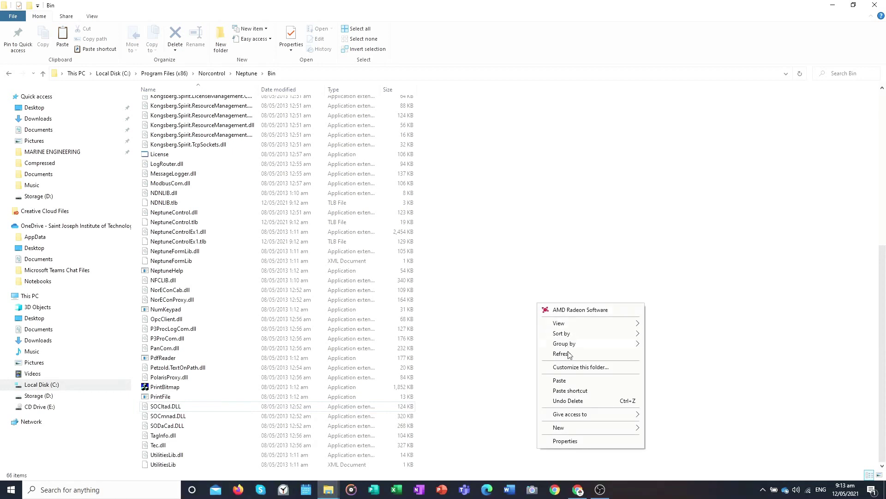
left_click(559, 380)
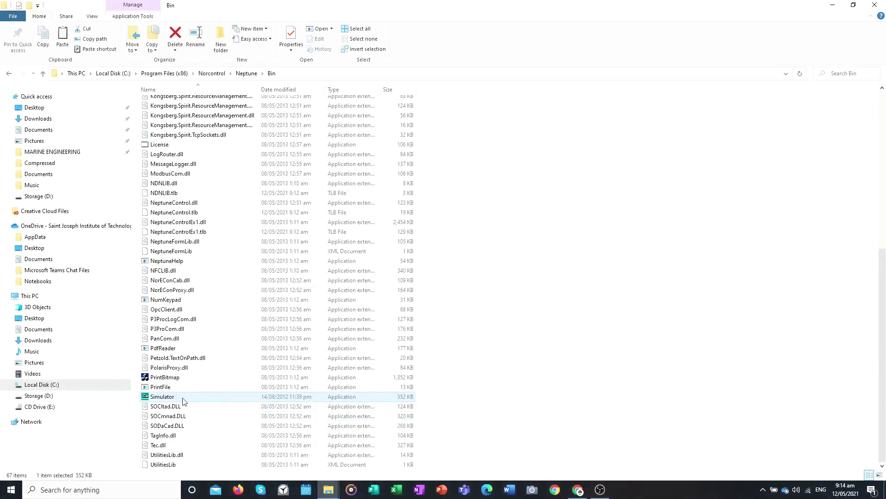
Create a desktop shortcut for the Simulator application in the Neptune Bin folder.
right_click(184, 400)
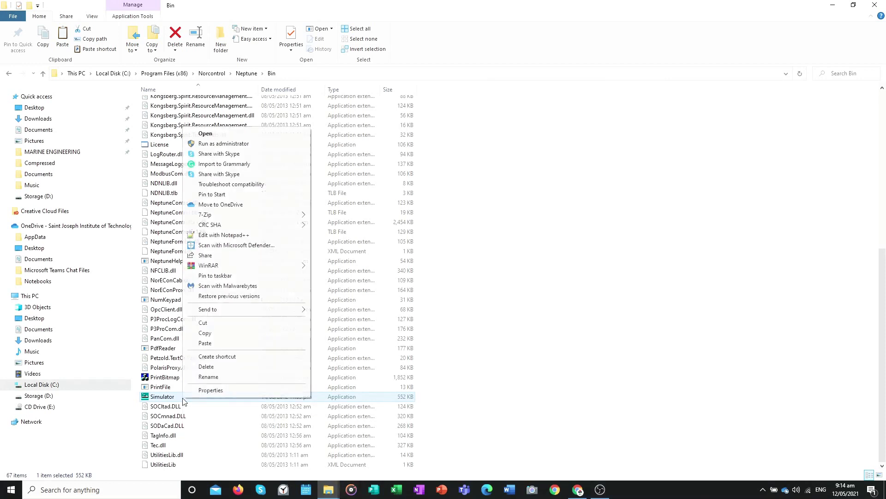
mouse_move(234, 313)
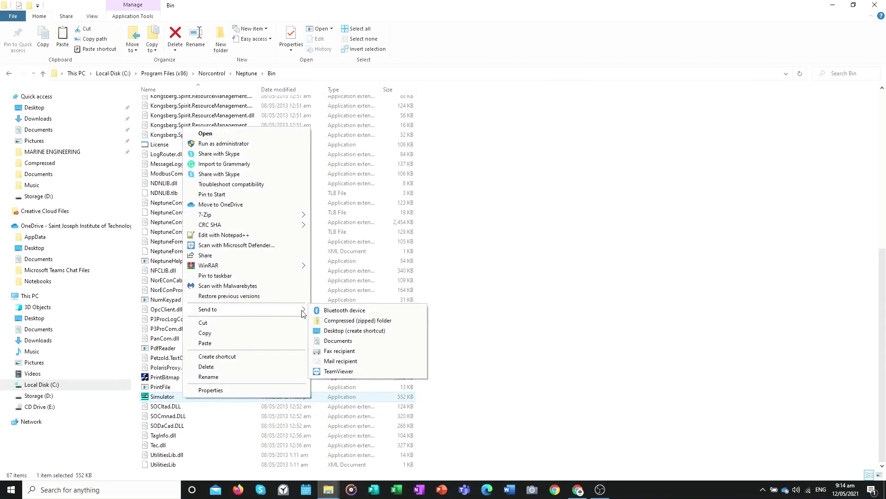
left_click(354, 331)
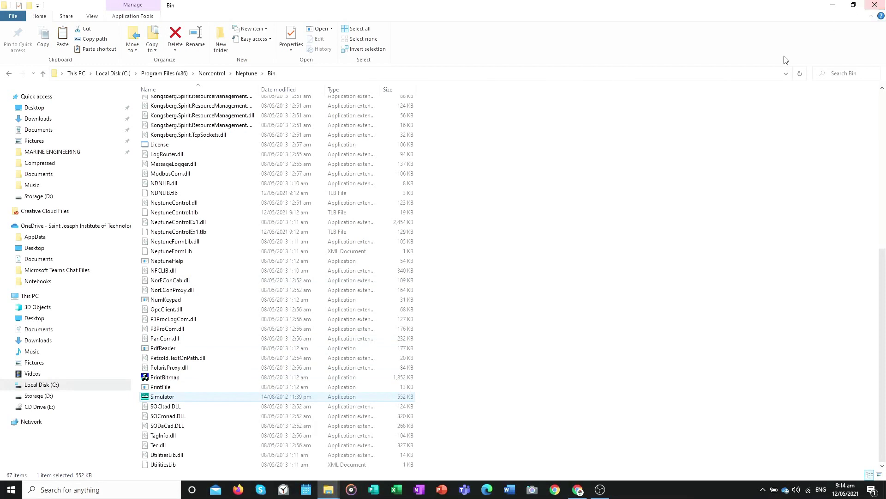
Open the MC90-V folder inside Neptune and copy its full folder path.
left_click(42, 77)
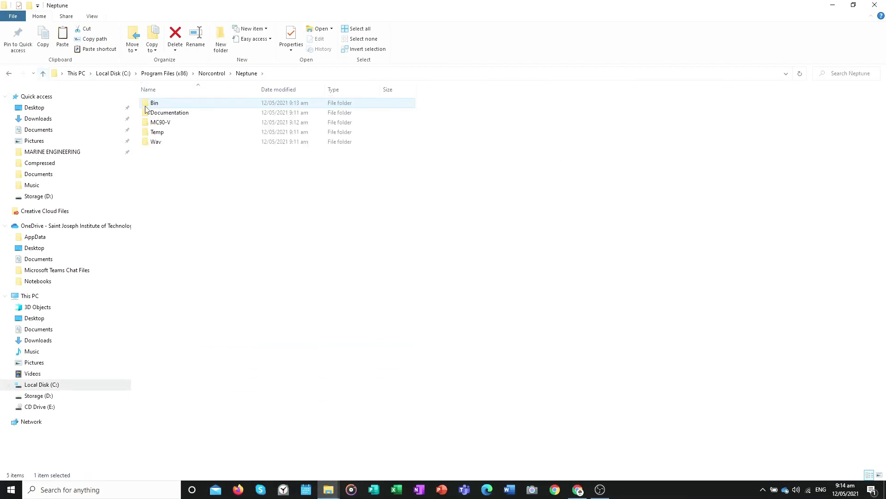
double_click(171, 123)
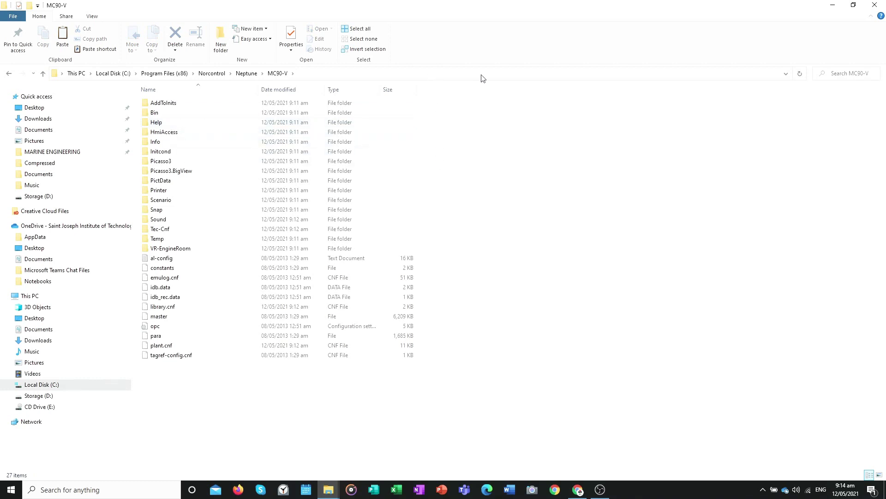
left_click(398, 74)
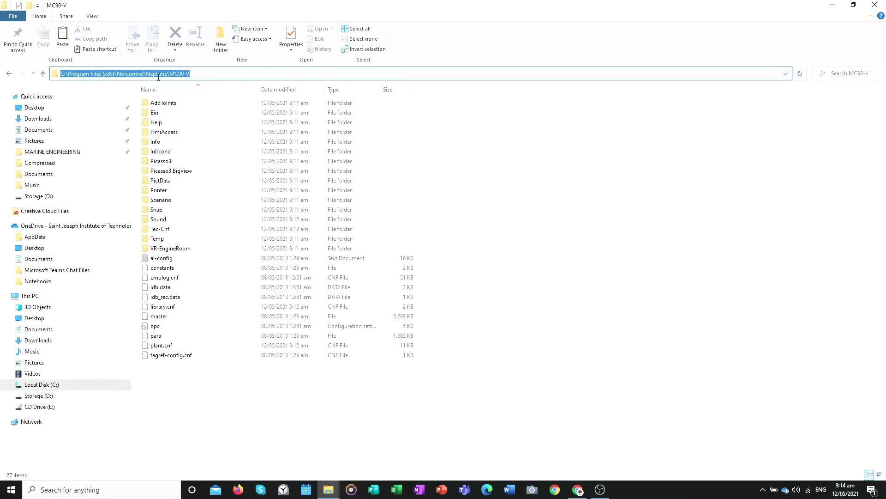
right_click(93, 77)
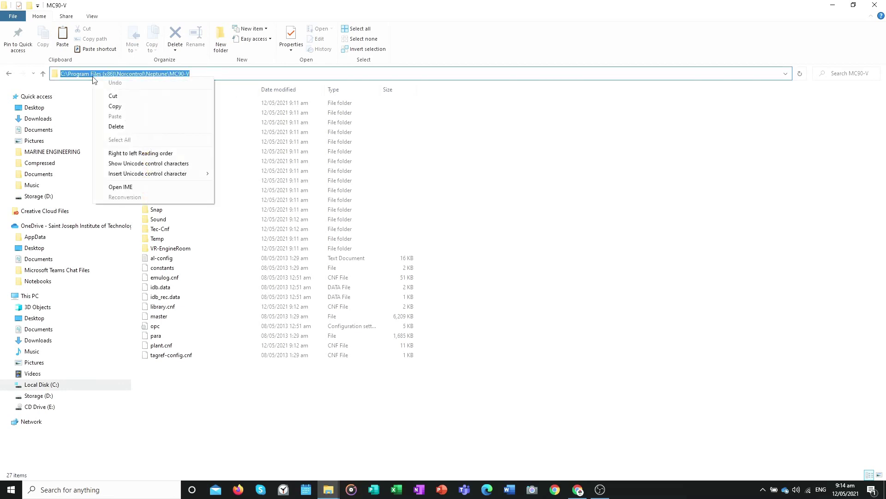
left_click(122, 74)
left_click_drag(240, 72, 60, 80)
right_click(91, 74)
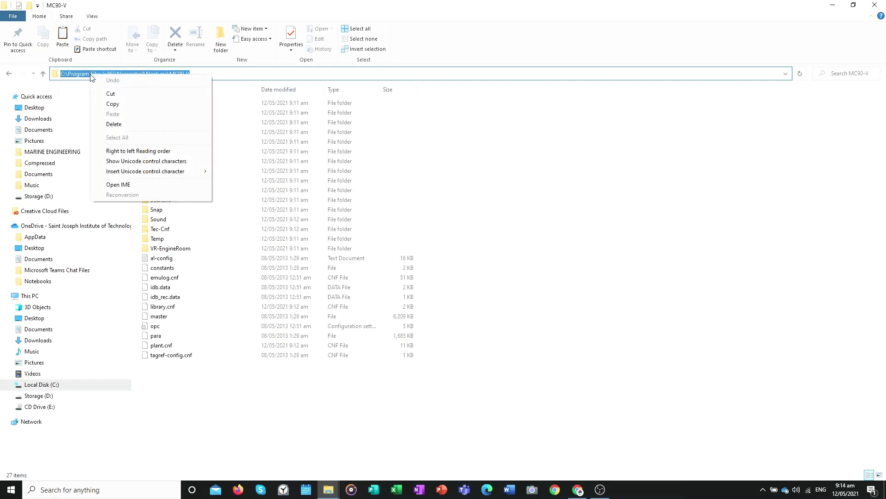
left_click(113, 106)
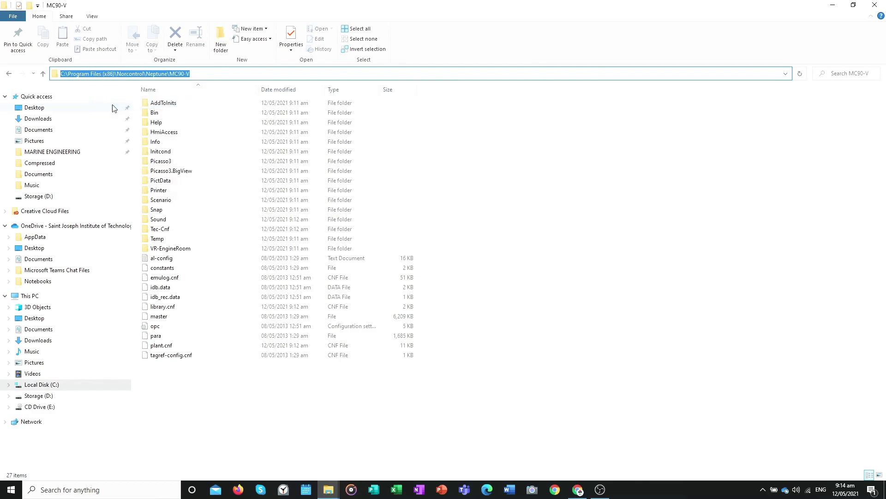
Close the MC90-V folder window, the remaining File Explorer window and the Chrome window.
left_click(874, 5)
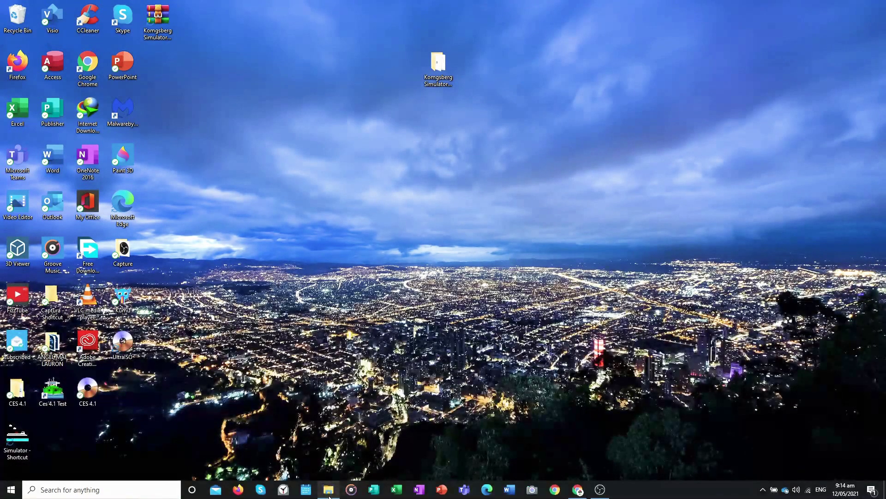
left_click(364, 420)
mouse_move(577, 490)
left_click(620, 420)
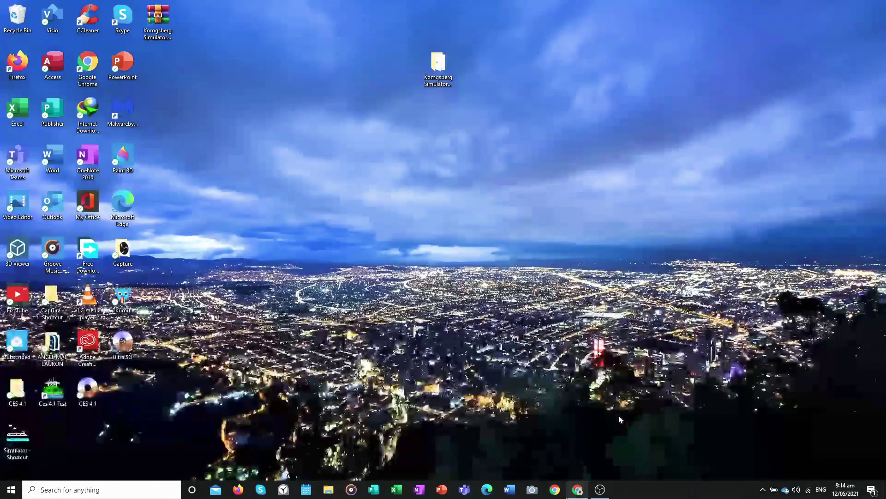
Move the Simulator shortcut to an empty desktop area beside the simulator folder and dismiss the CCleaner notification.
right_click(470, 194)
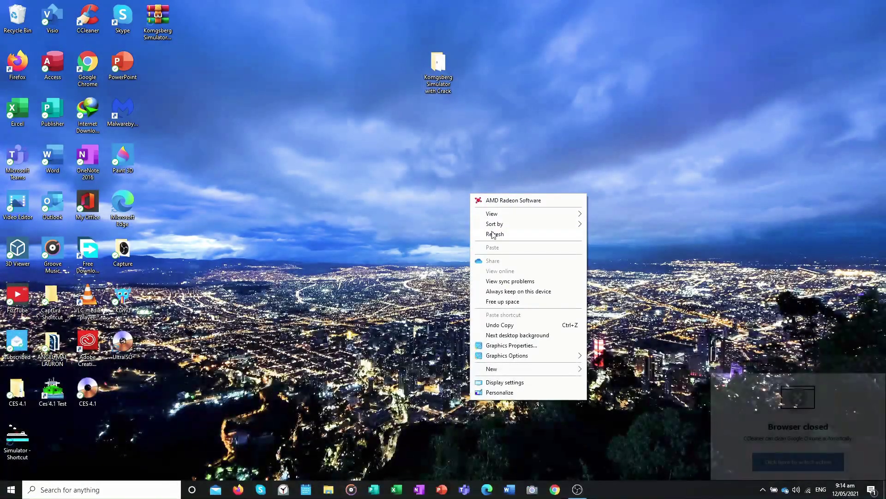
left_click_drag(18, 436, 547, 90)
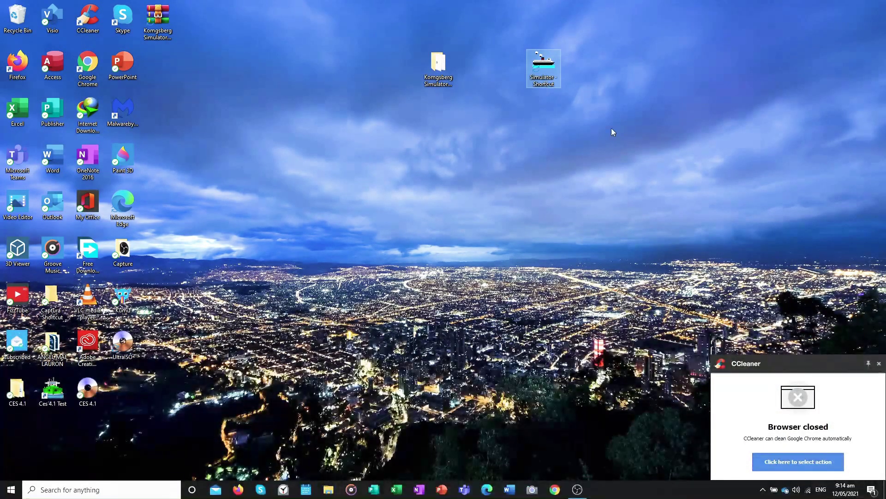
left_click(880, 363)
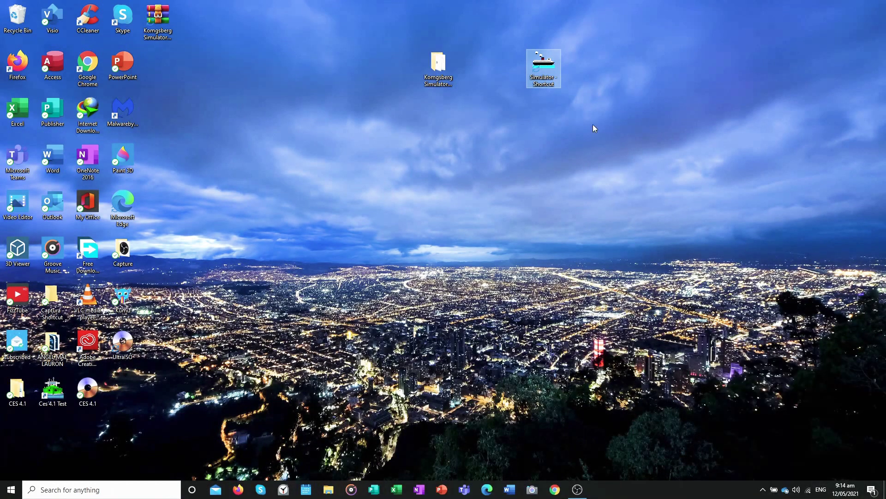
In the Simulator shortcut's properties, append a space, -p, another space and an opening double quote to the target.
right_click(552, 76)
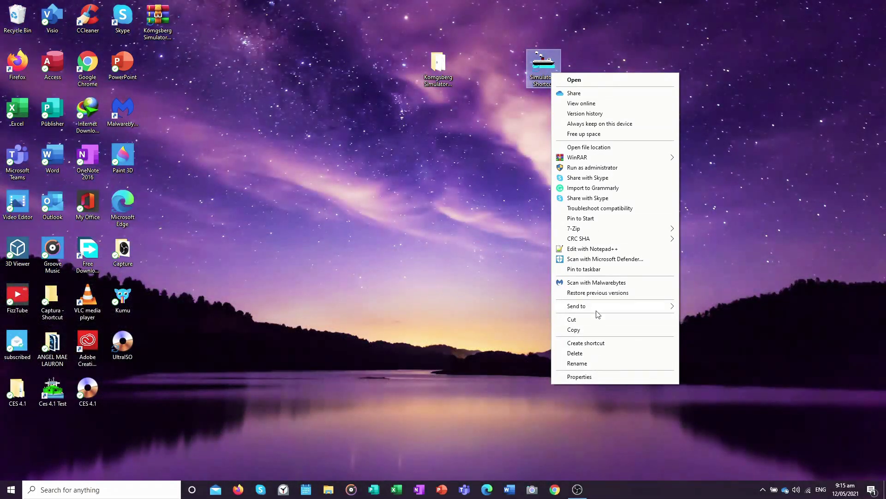
mouse_move(604, 308)
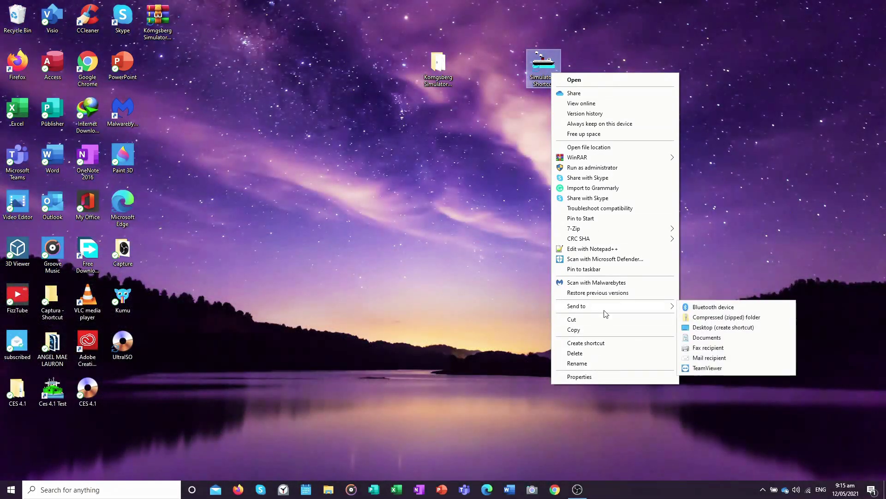
left_click(579, 377)
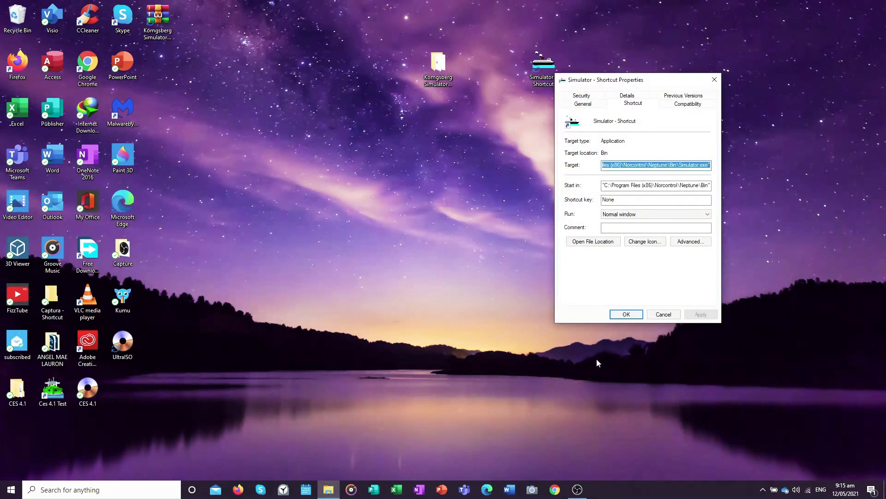
left_click(710, 166)
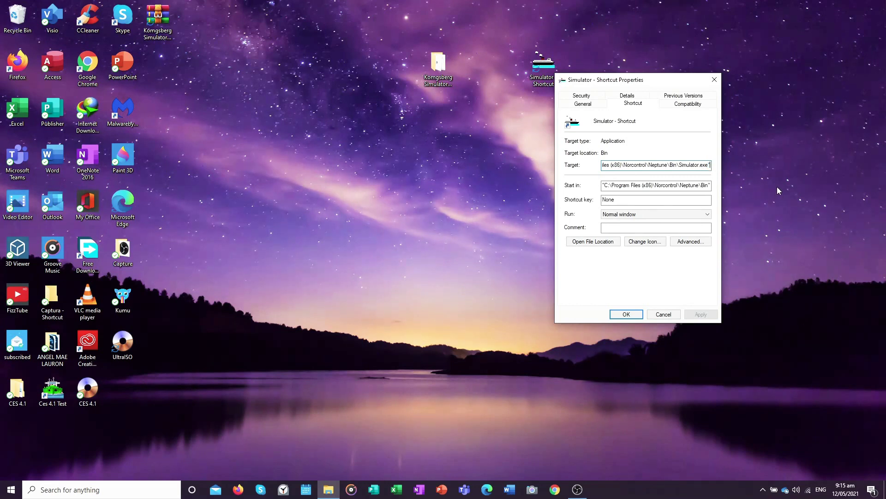
type("\"")
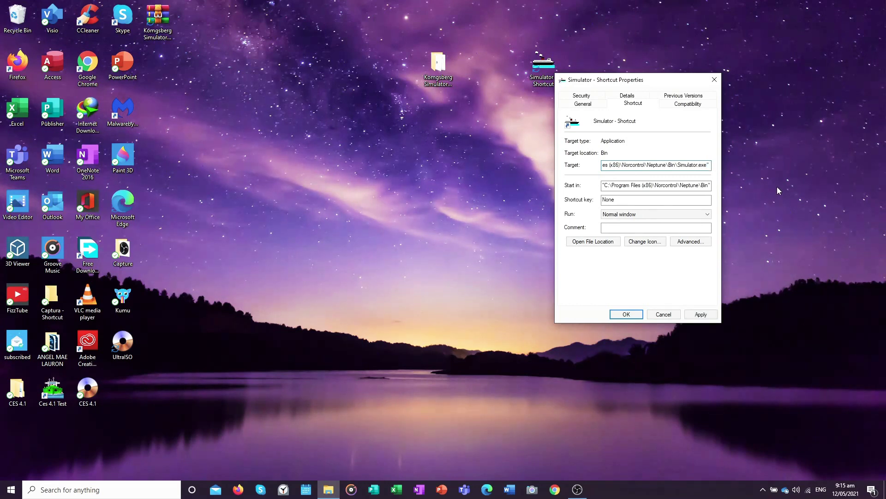
type(" -")
type("p")
type("l")
type(" \"")
Complete the shortcut's target with the copied path C:\Program Files (x86)\Norcontrol\Neptune\MC90-V and a closing double quote, and apply the change.
right_click(709, 166)
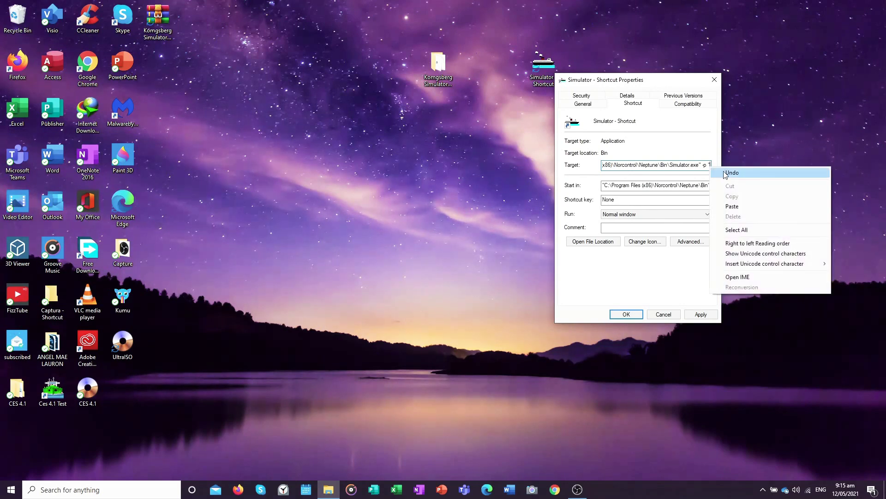
left_click(737, 208)
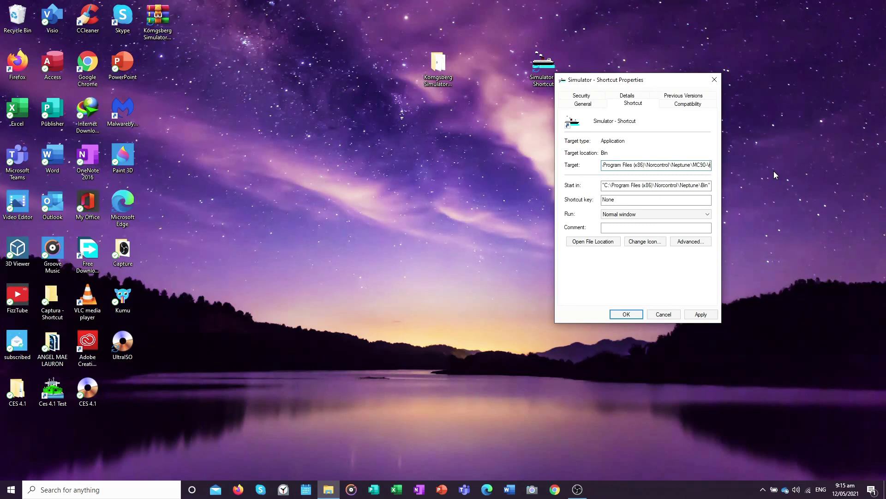
type("\"")
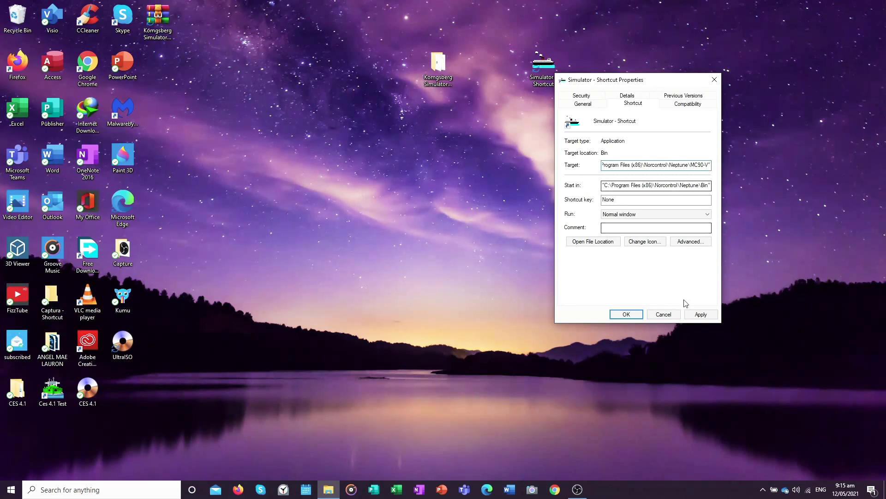
left_click(701, 314)
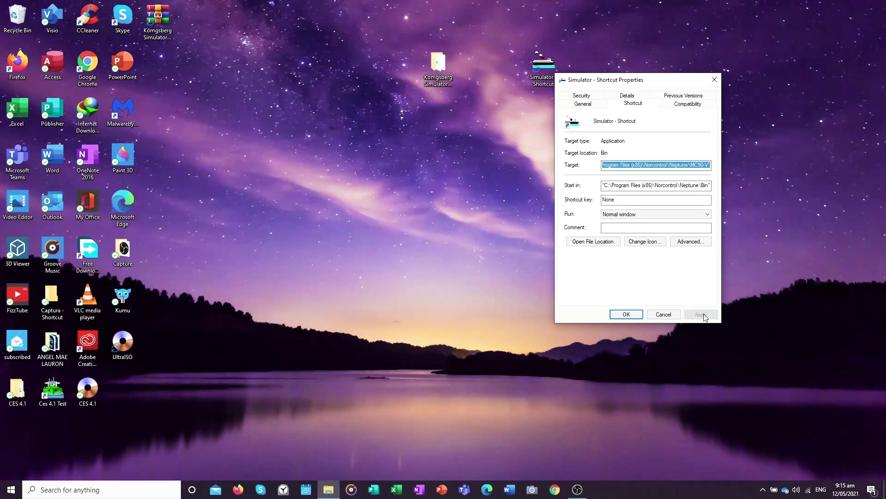
left_click(627, 315)
Move the Simulator shortcut to the desktop corner farthest from the other icons and launch the simulator from it.
left_click_drag(552, 82, 867, 44)
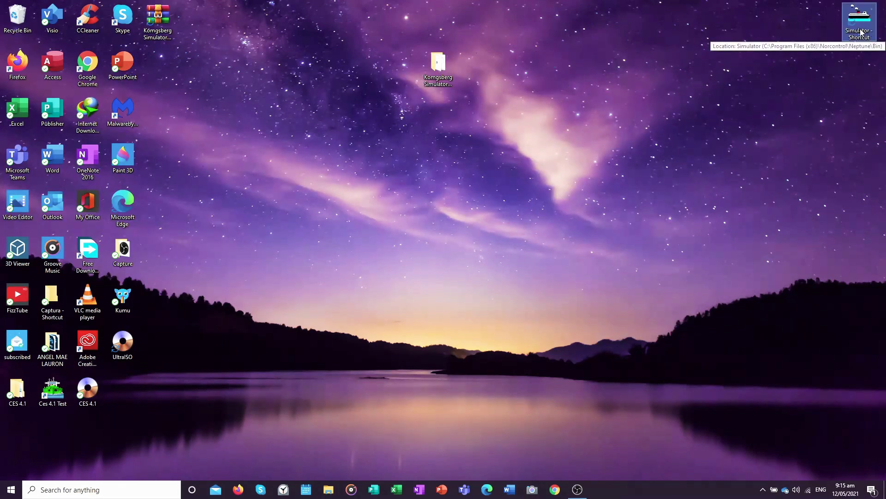
double_click(861, 23)
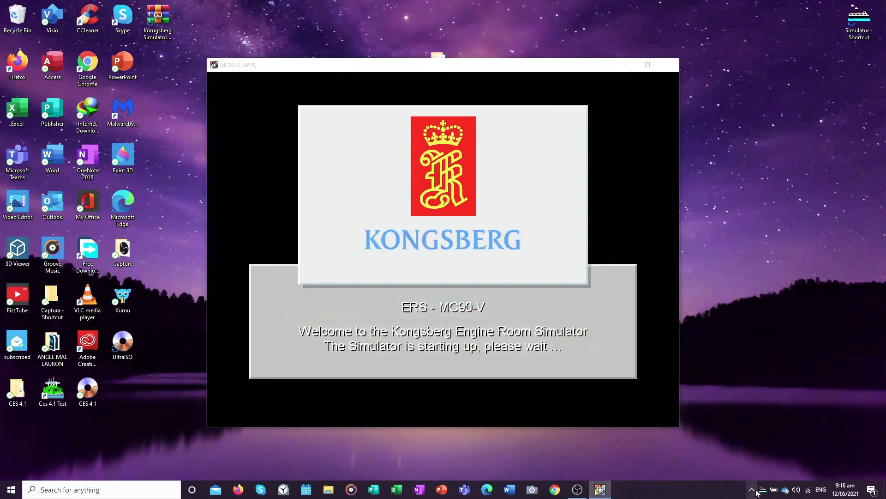
Turn real-time protection and cloud-delivered protection back on in Windows Security and close its window.
left_click(762, 489)
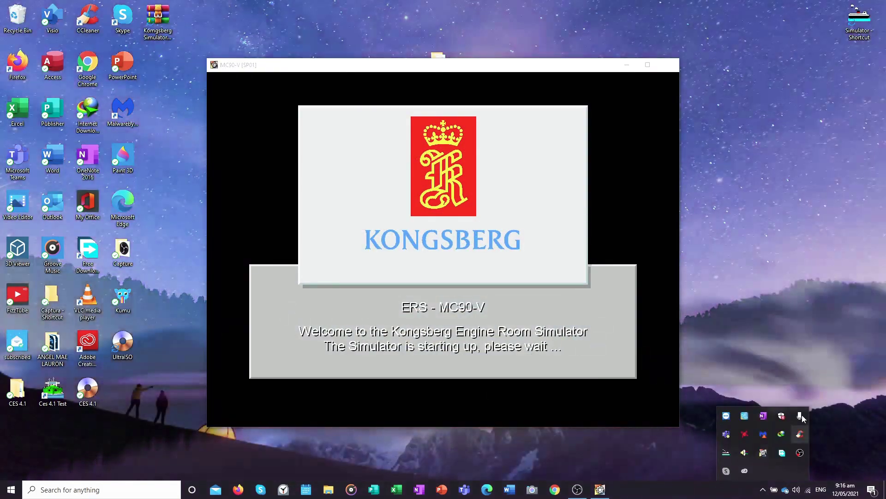
left_click(781, 418)
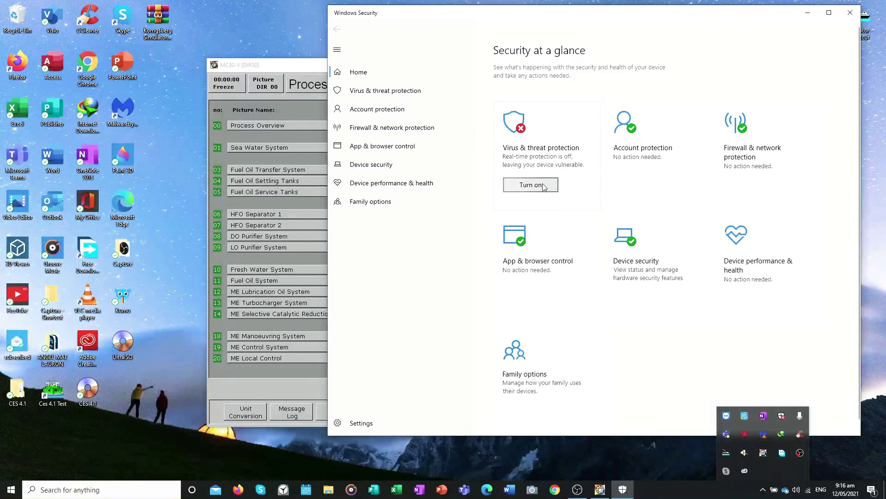
left_click(526, 164)
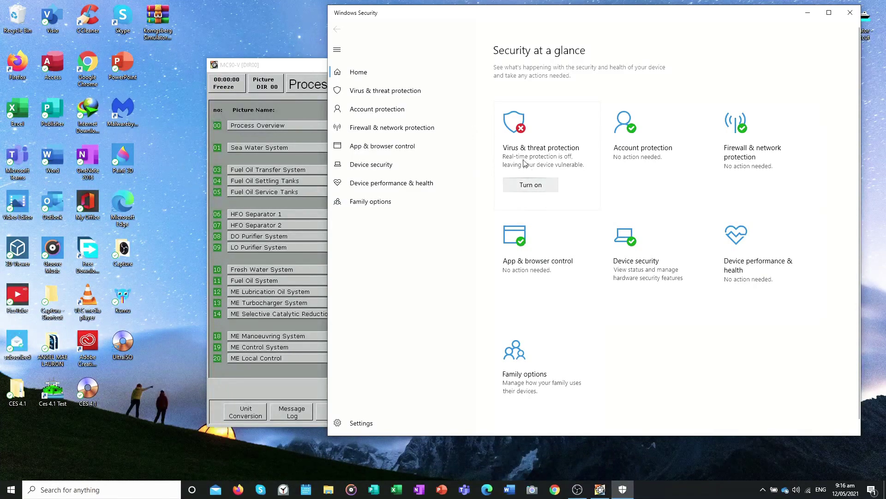
left_click(537, 185)
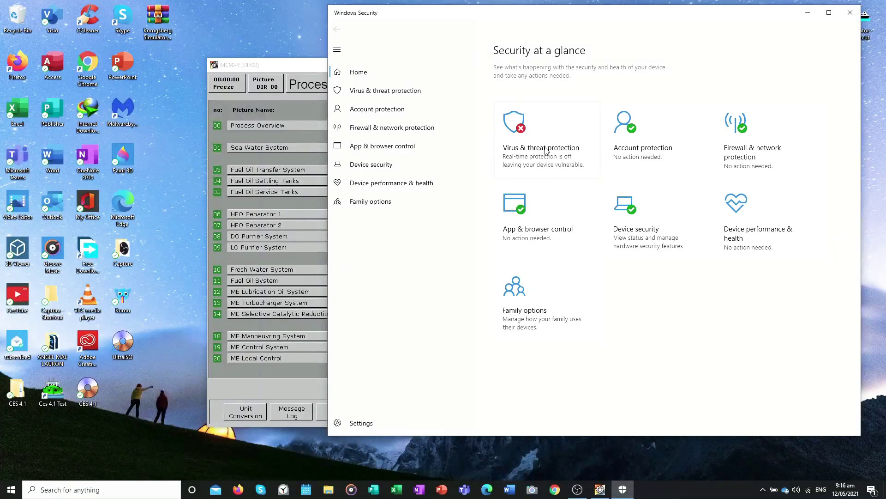
left_click(542, 147)
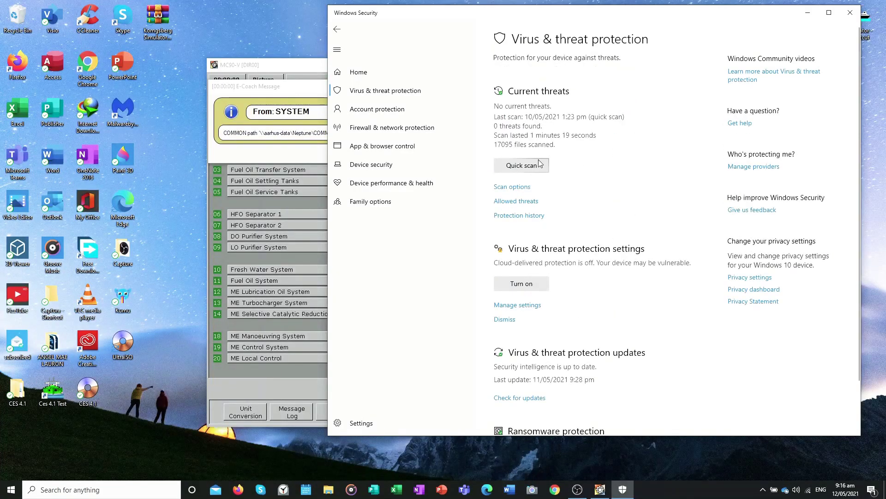
left_click(524, 305)
left_click(504, 258)
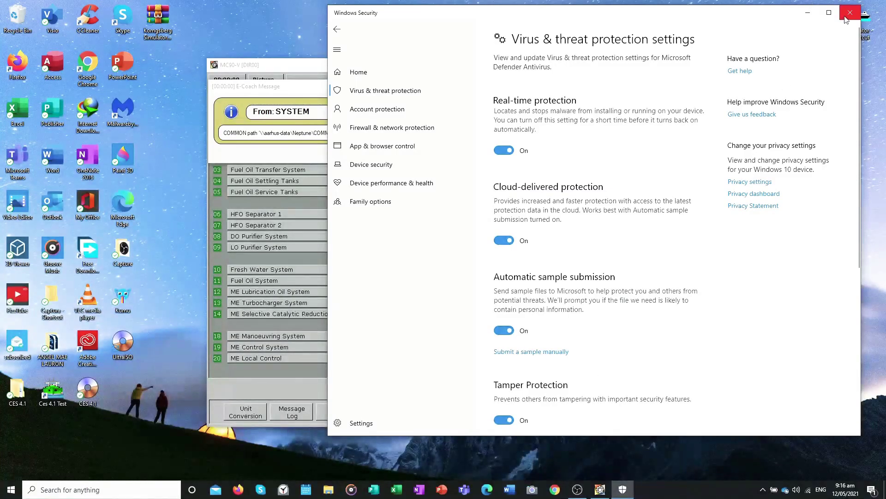
left_click(866, 7)
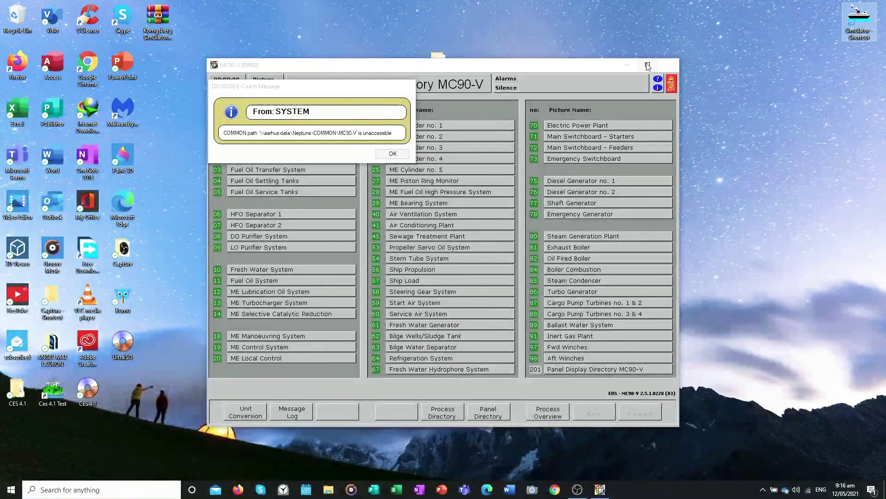
Dismiss the simulator's E-Coach message and maximize the MC90-V window.
left_click(392, 154)
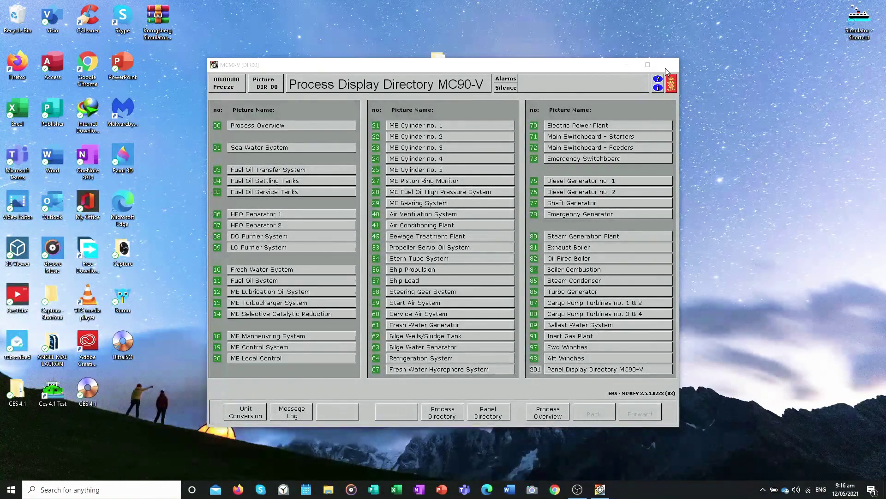
left_click(647, 65)
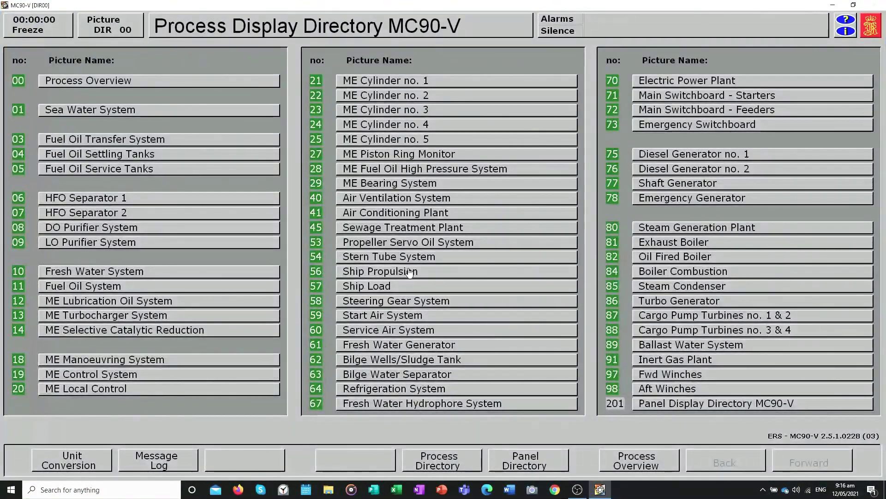